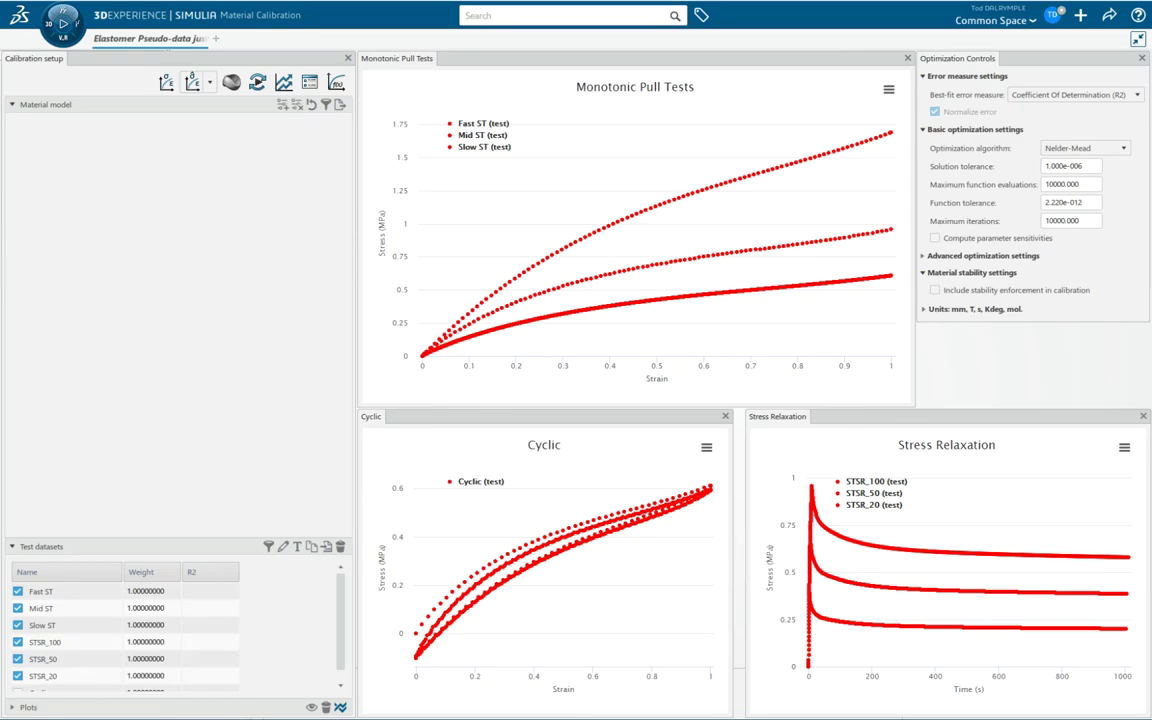
Review the Yeoh and Prony coefficients in Answer.png, move the image away, and inspect the curves in the Monotonic Pull Tests plot
drag(1150, 200, 569, 175)
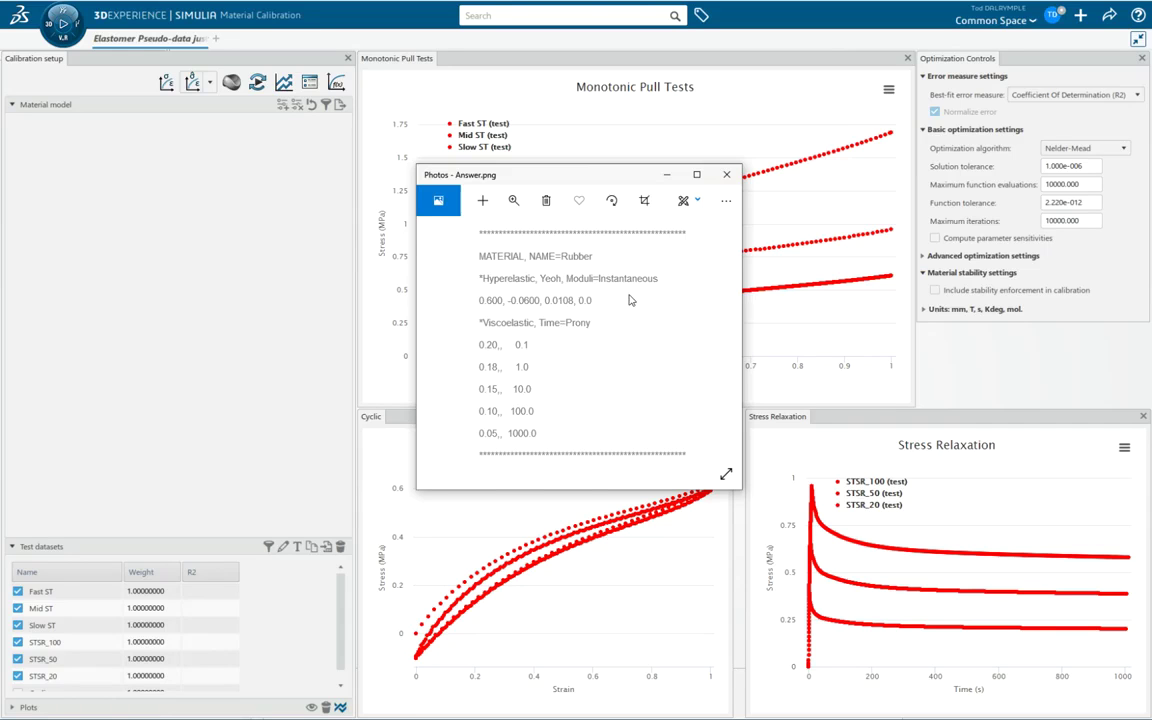
drag(588, 178, 1151, 130)
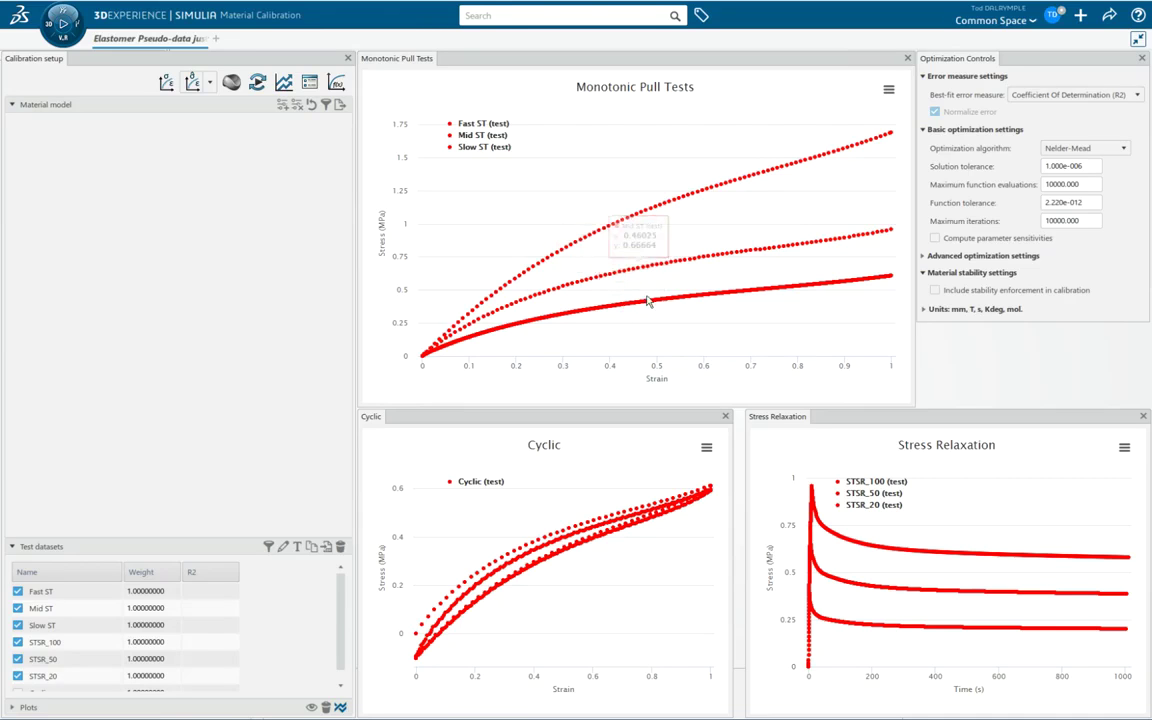
mouse_move(648, 306)
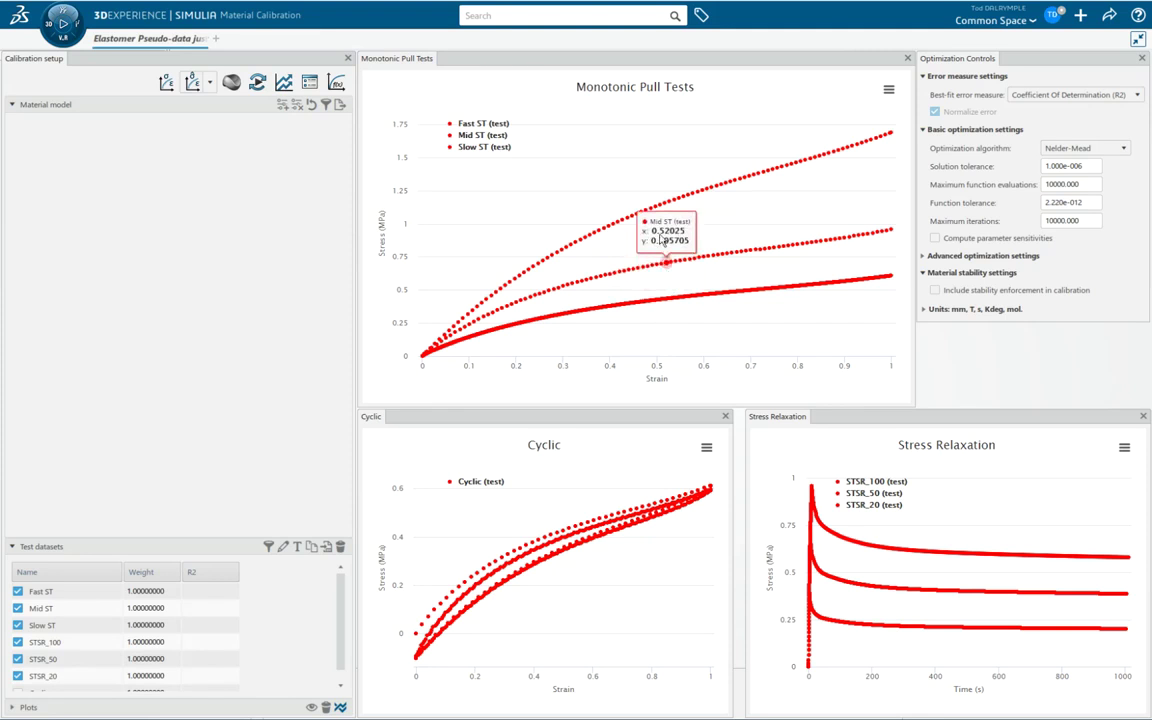
mouse_move(652, 210)
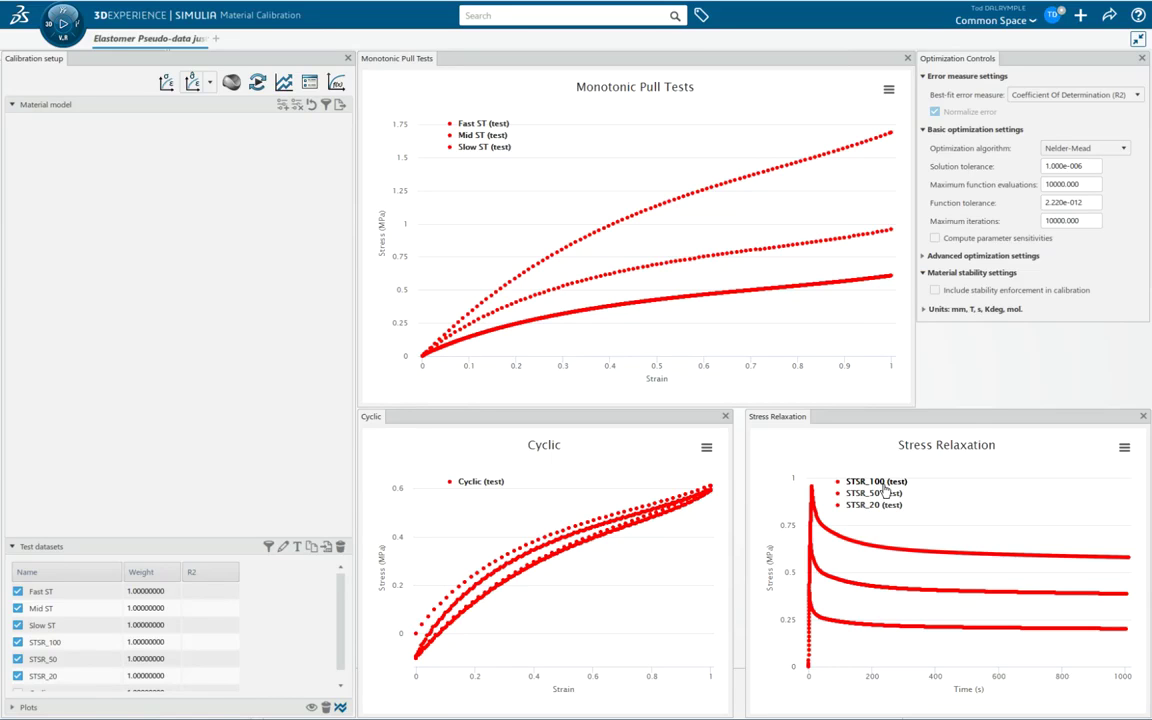
Switch the Stress Relaxation plot's Y-axis to Strain to inspect the strain history, and restore it to Stress
click(1124, 450)
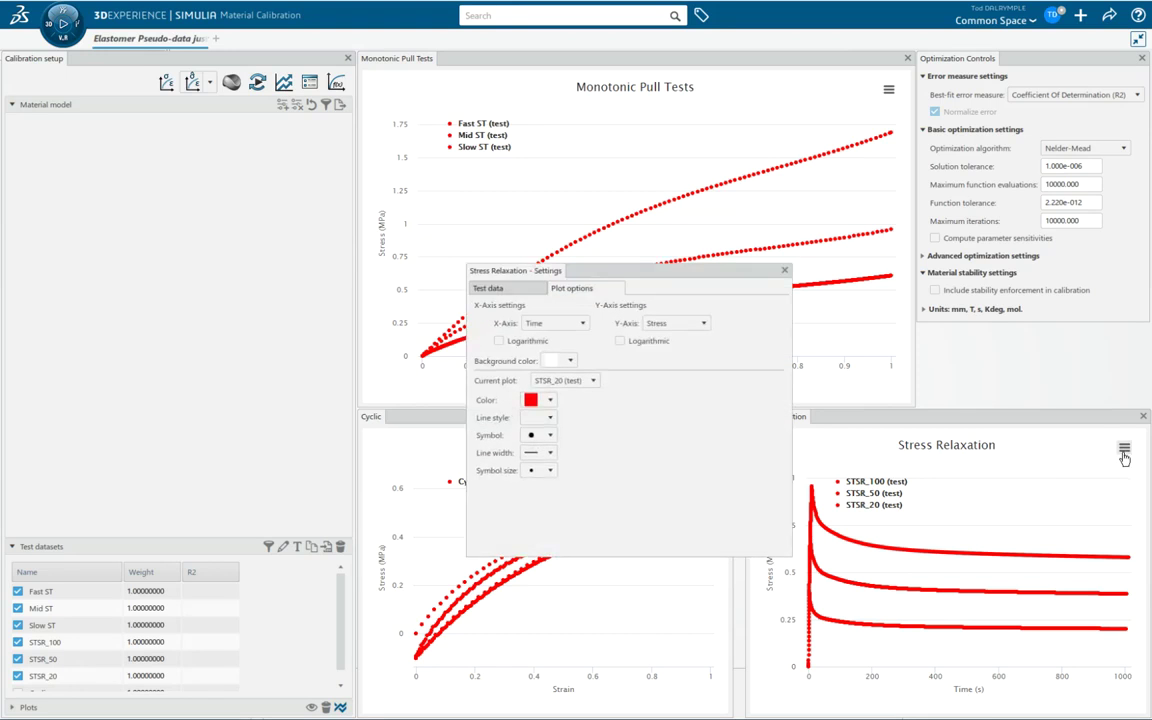
click(676, 324)
click(660, 338)
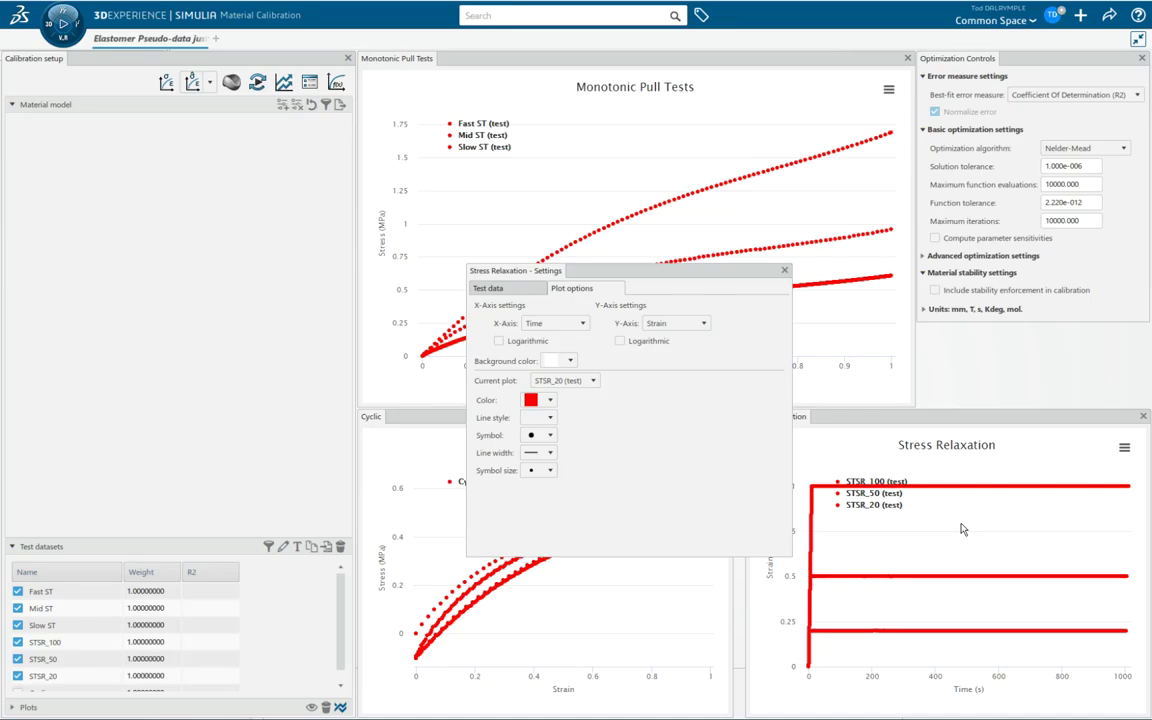
click(703, 323)
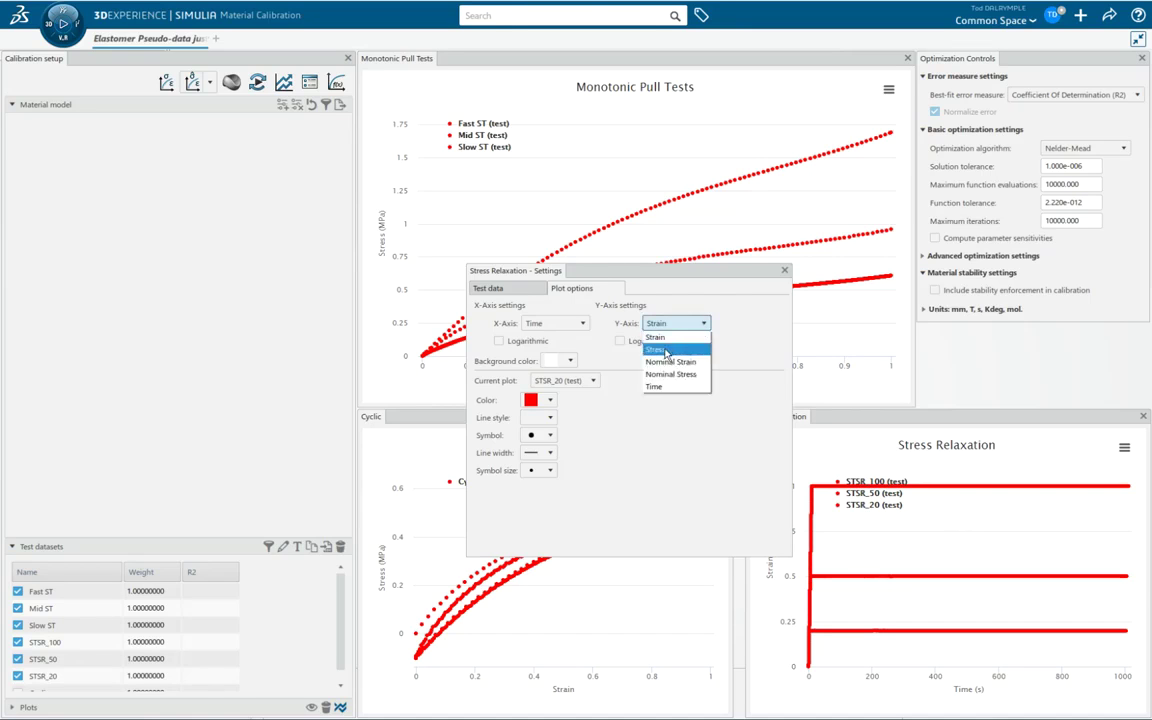
click(655, 347)
click(784, 270)
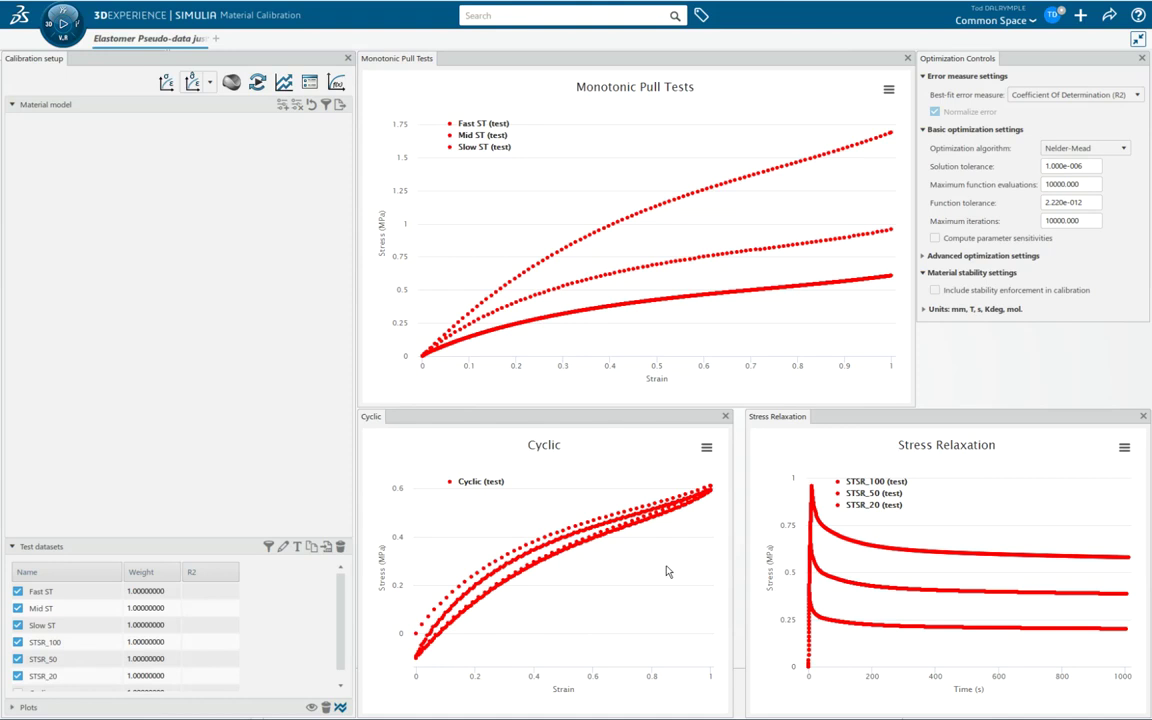
Set the Cyclic plot's X-axis to Time and its Y-axis to Strain
click(706, 447)
click(680, 243)
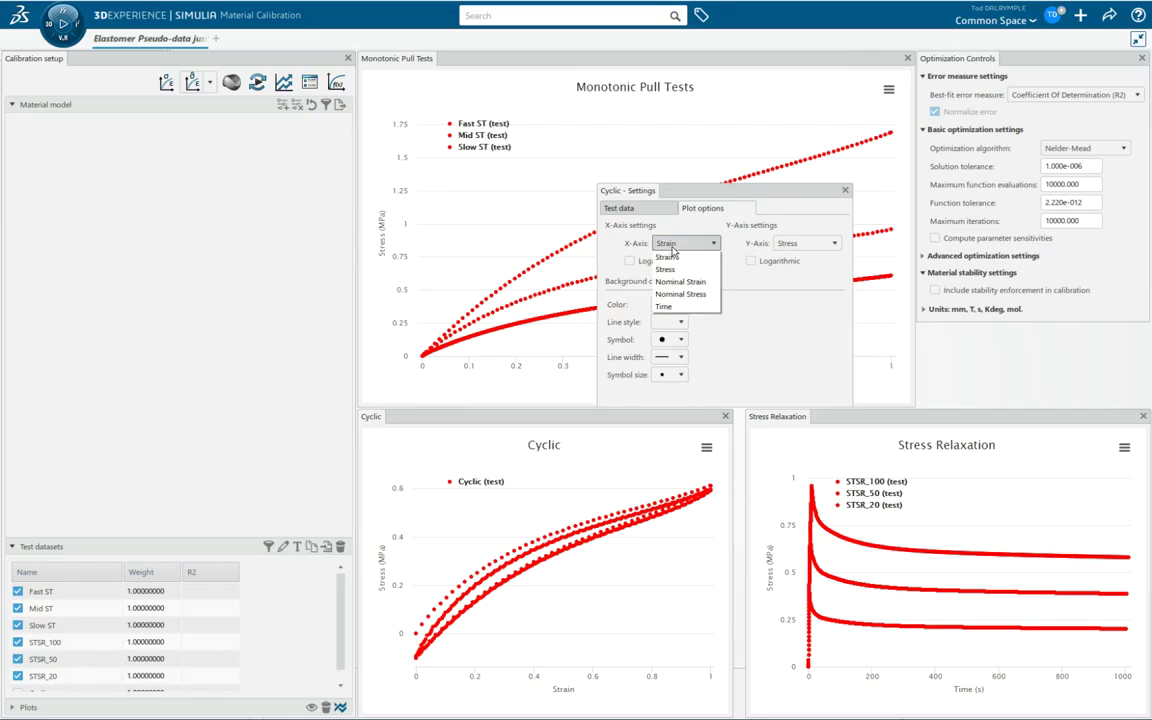
click(664, 306)
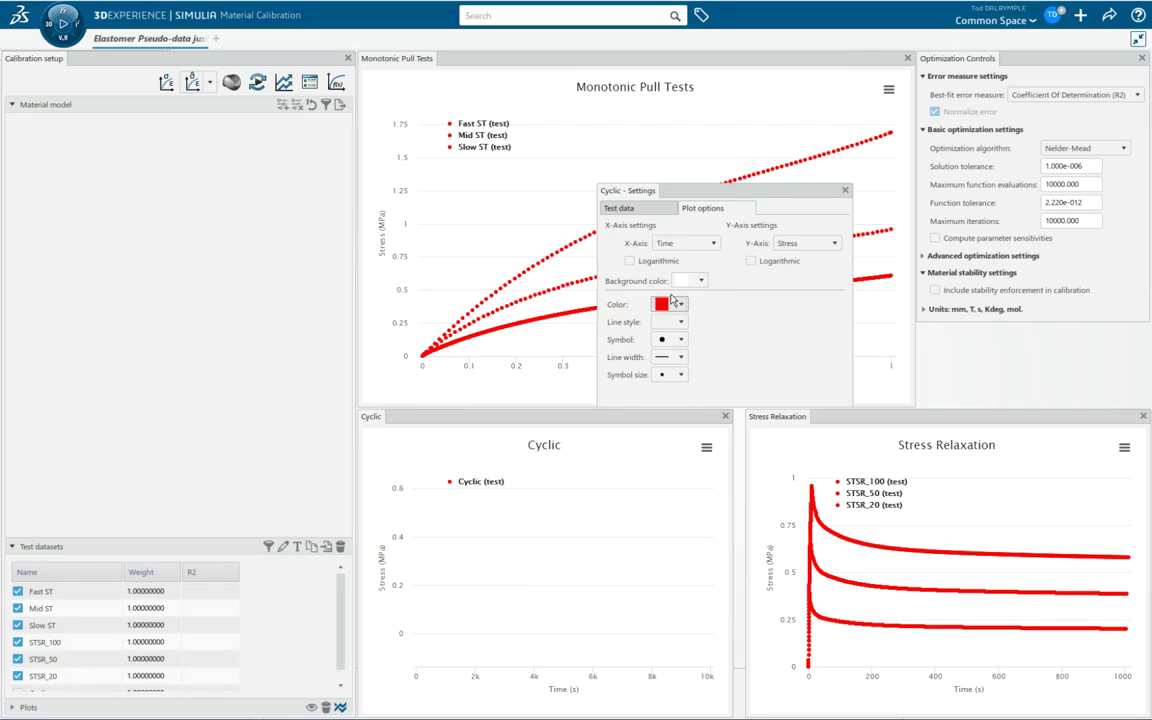
click(787, 245)
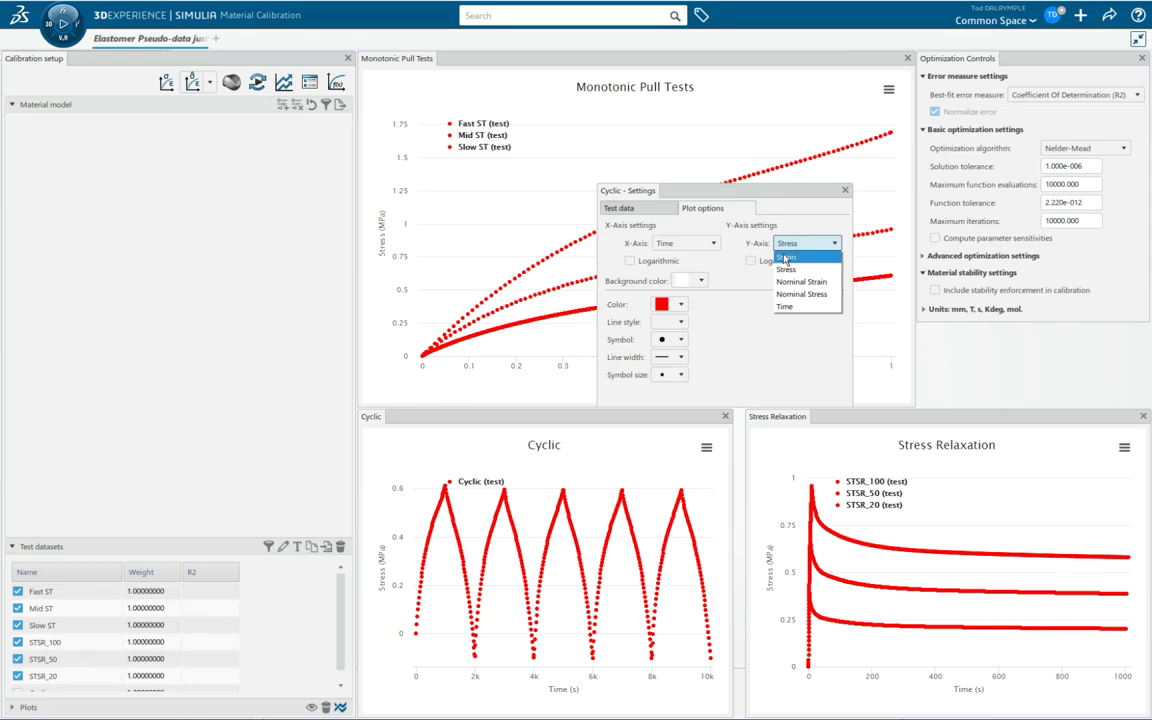
click(785, 257)
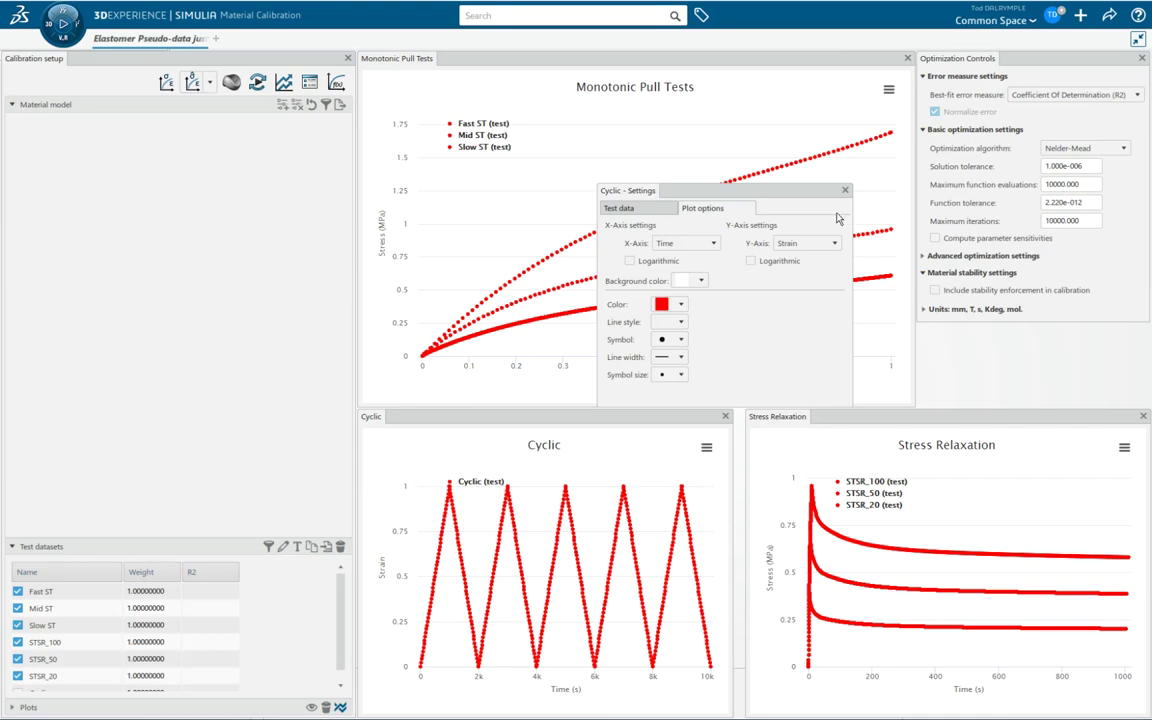
Restore the Cyclic plot to Strain on the X-axis and Stress on the Y-axis, and close its settings
click(683, 243)
click(664, 257)
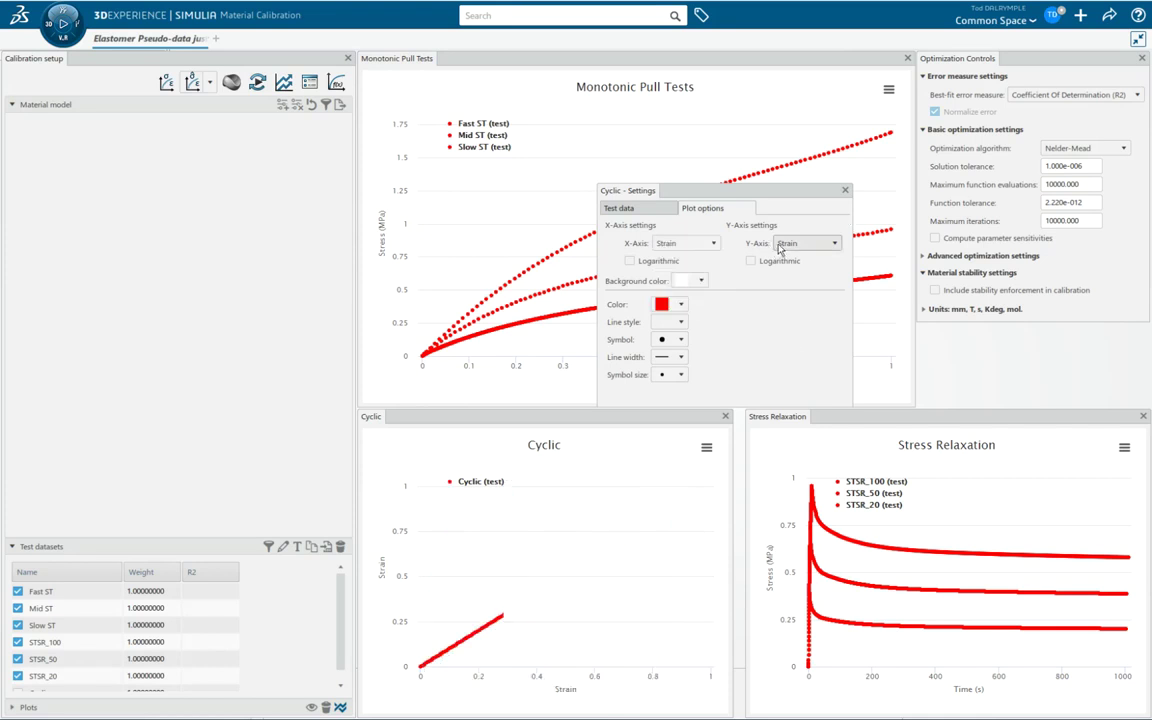
click(800, 243)
click(788, 269)
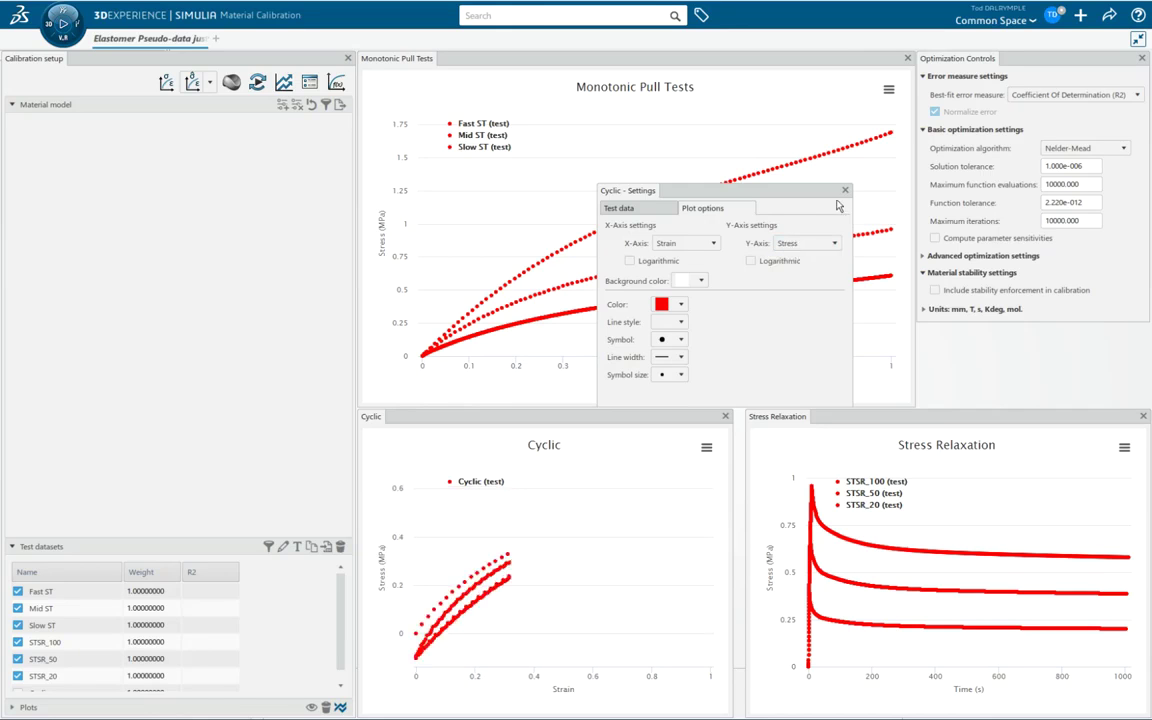
click(845, 190)
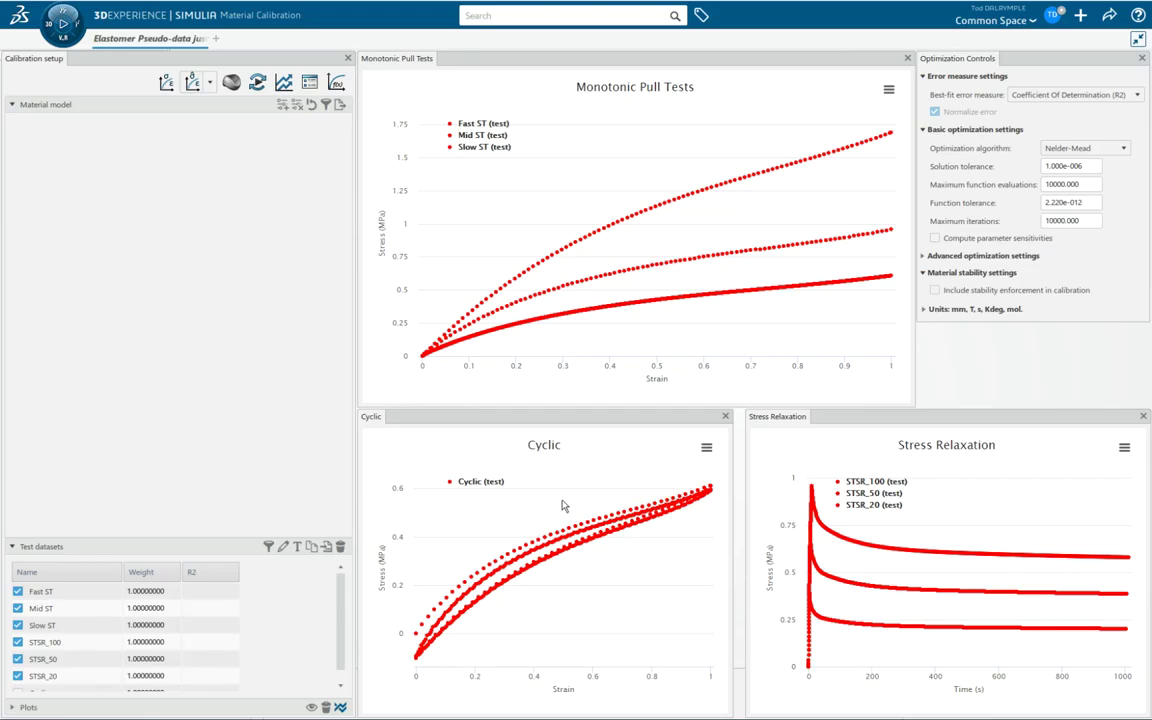
Move the Cyclic plot aside to view the commands hidden behind it, and put the plot back in place
drag(578, 419, 594, 341)
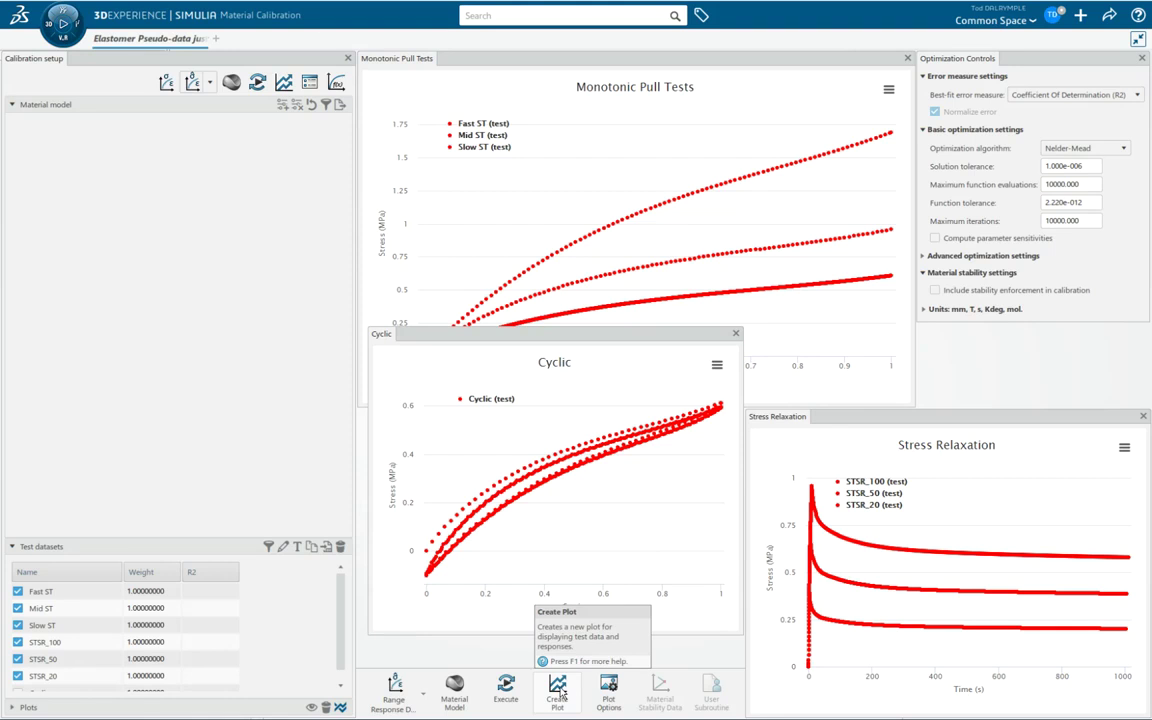
drag(597, 342, 585, 424)
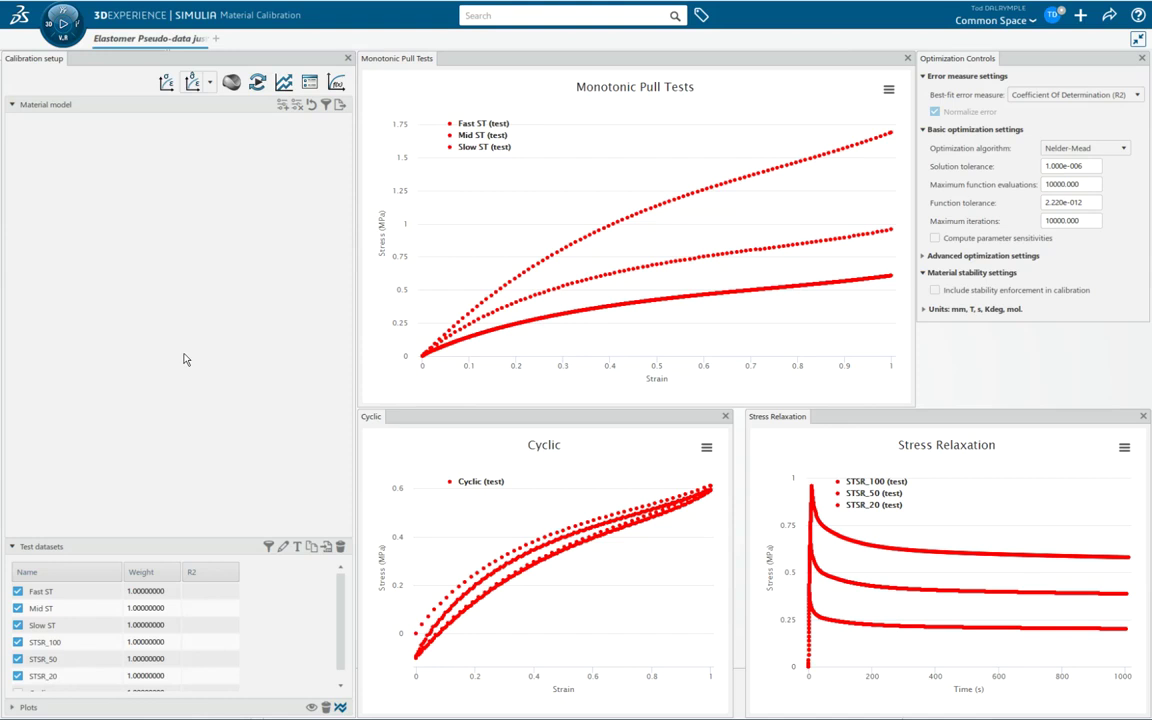
Open the workbook Pseudo Test Data for Rubber_04-28-2017.xlsx for material test data import
click(164, 83)
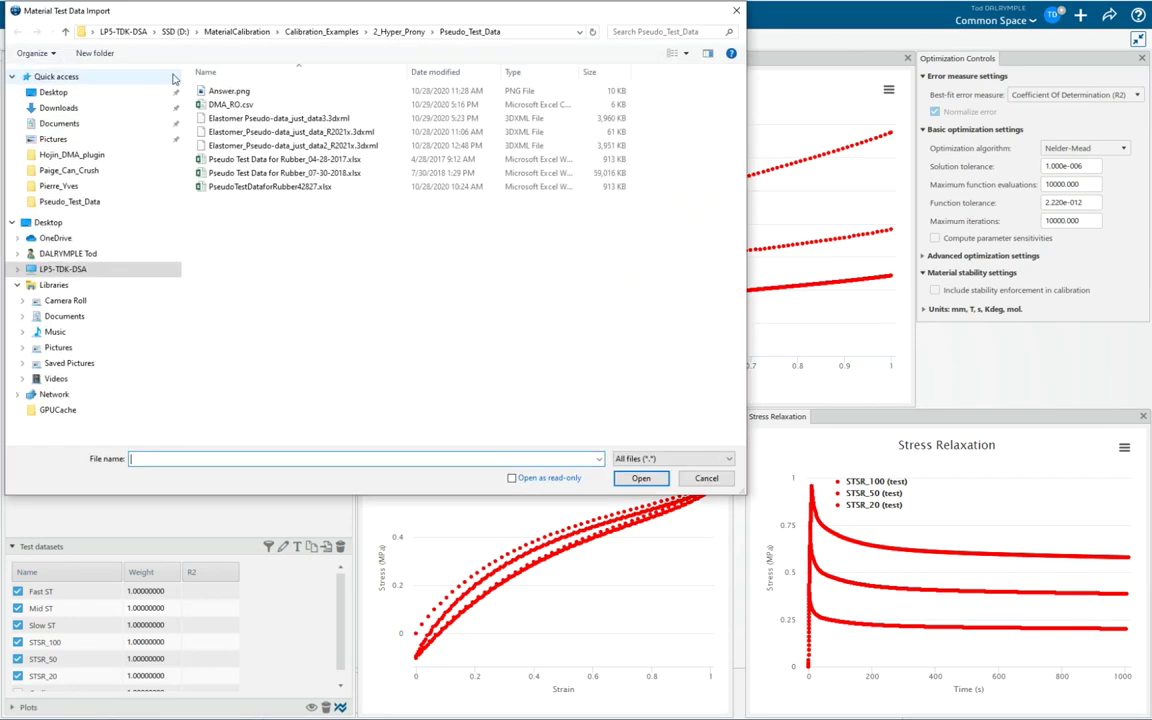
click(285, 159)
click(641, 478)
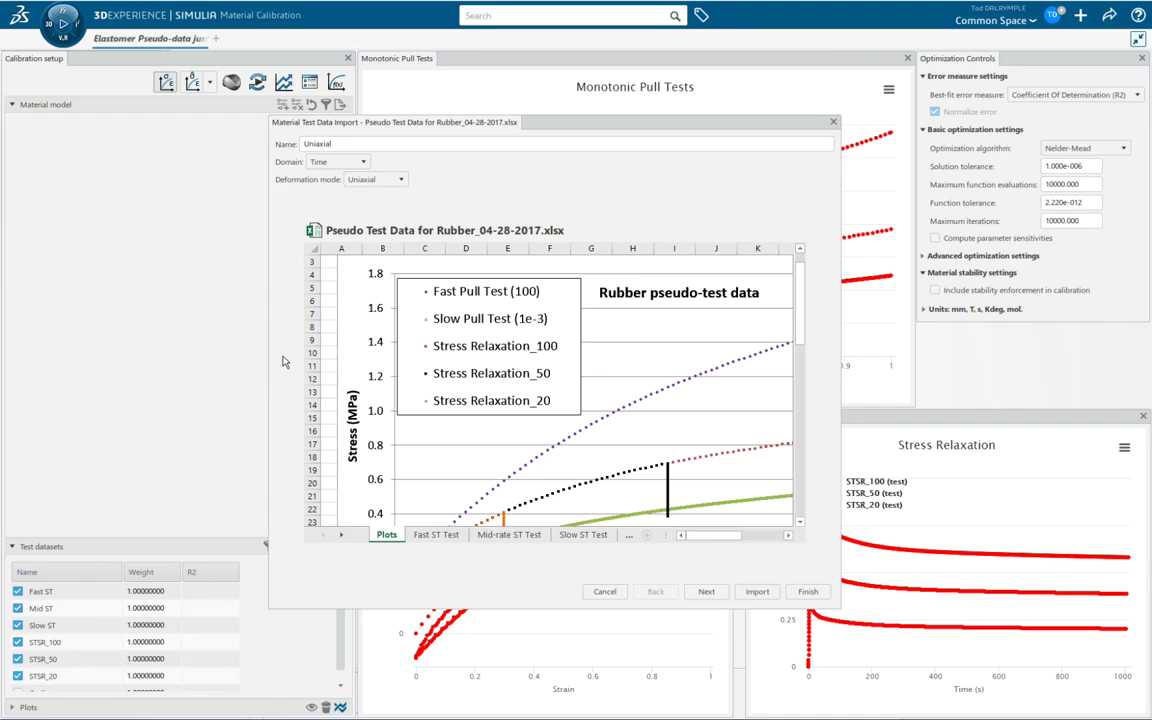
Set the import domain to Frequency, check the available deformation modes, and cancel the test data import
click(341, 164)
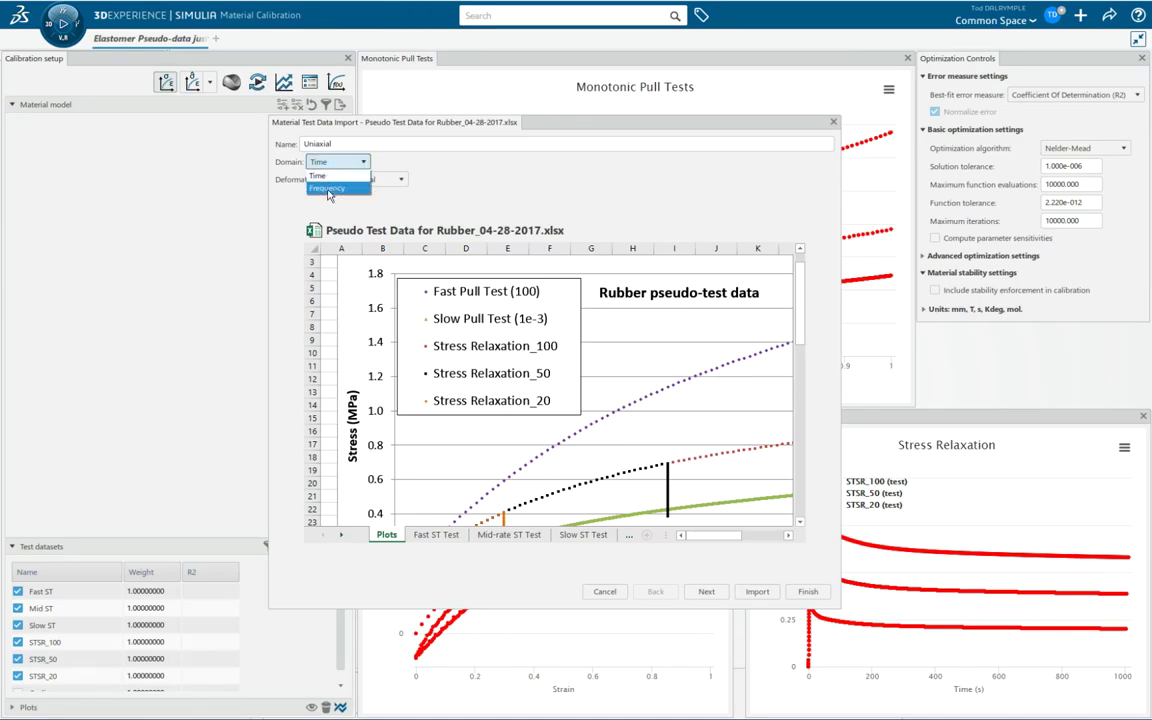
click(328, 190)
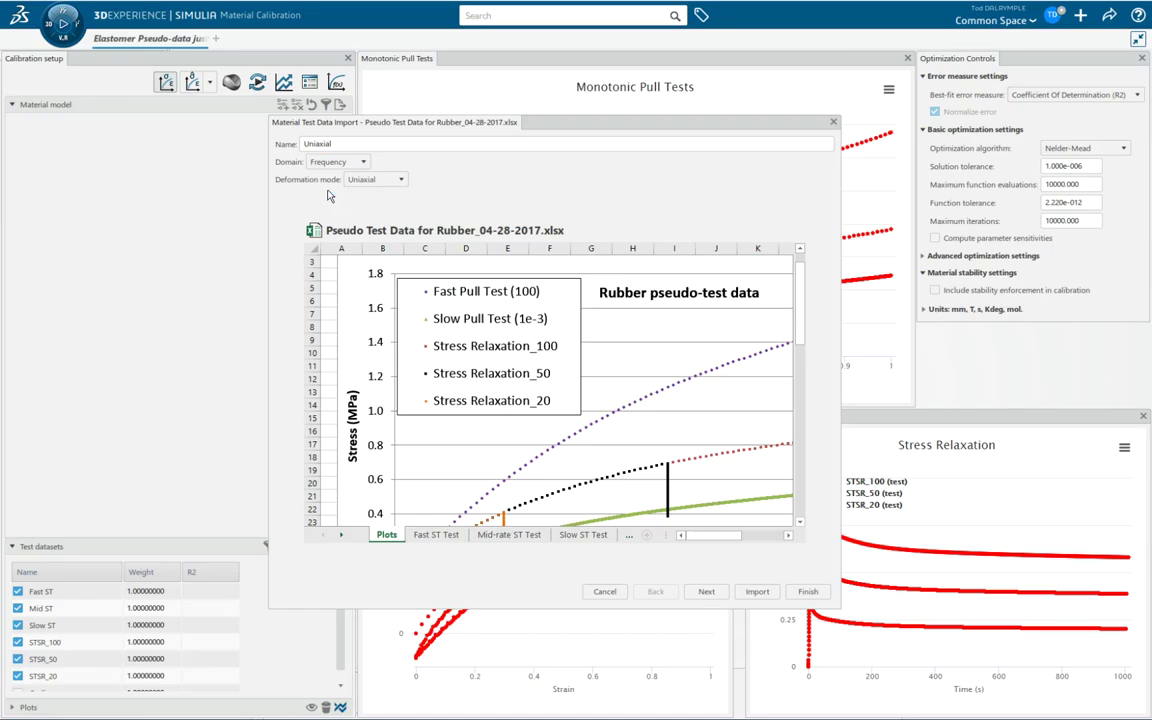
click(369, 184)
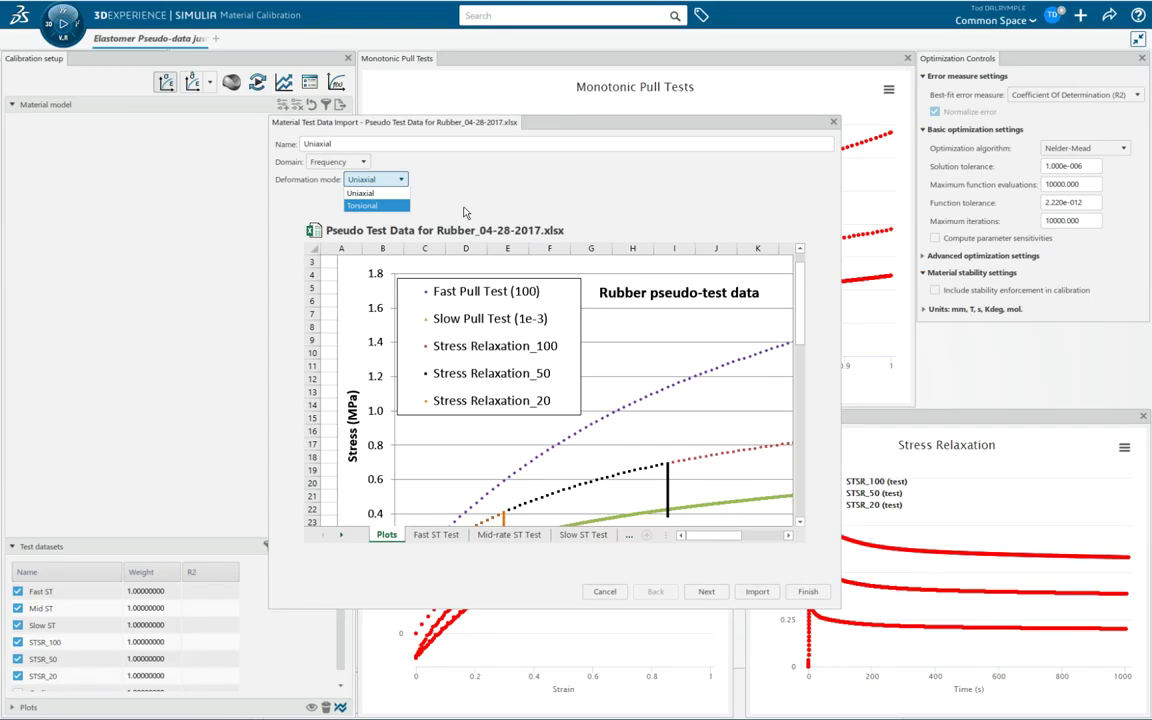
click(617, 594)
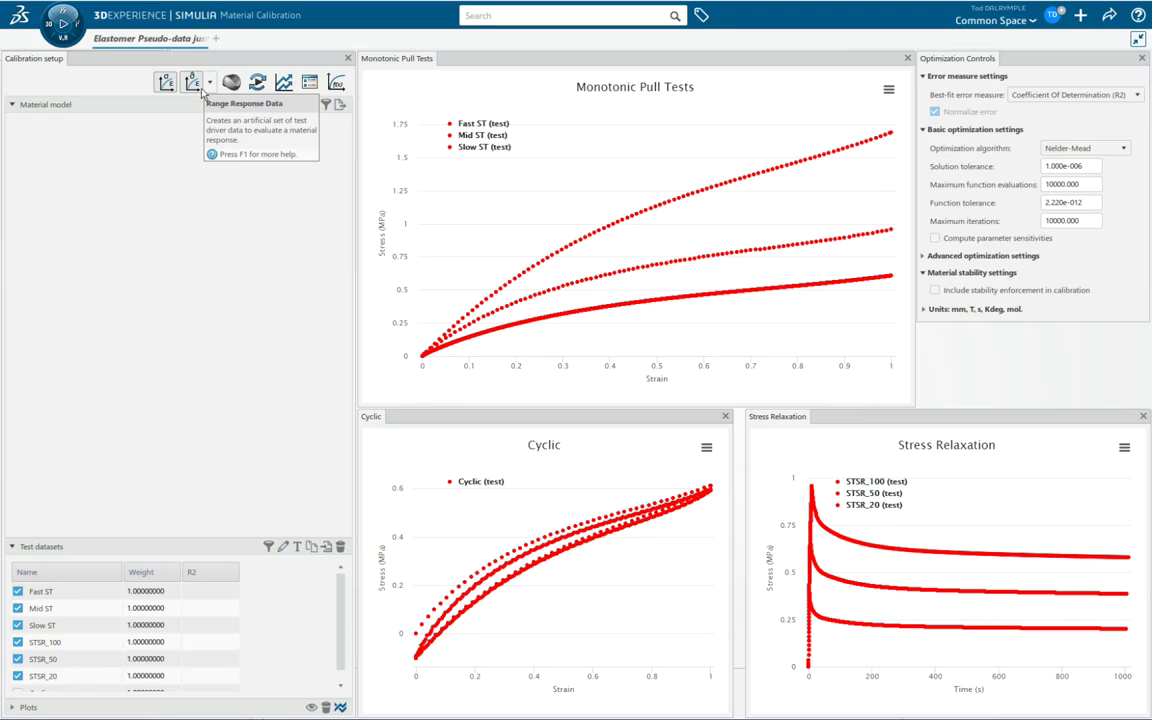
Open a range-based response definition, review its test types, and preview the strain history with unloading included
click(194, 88)
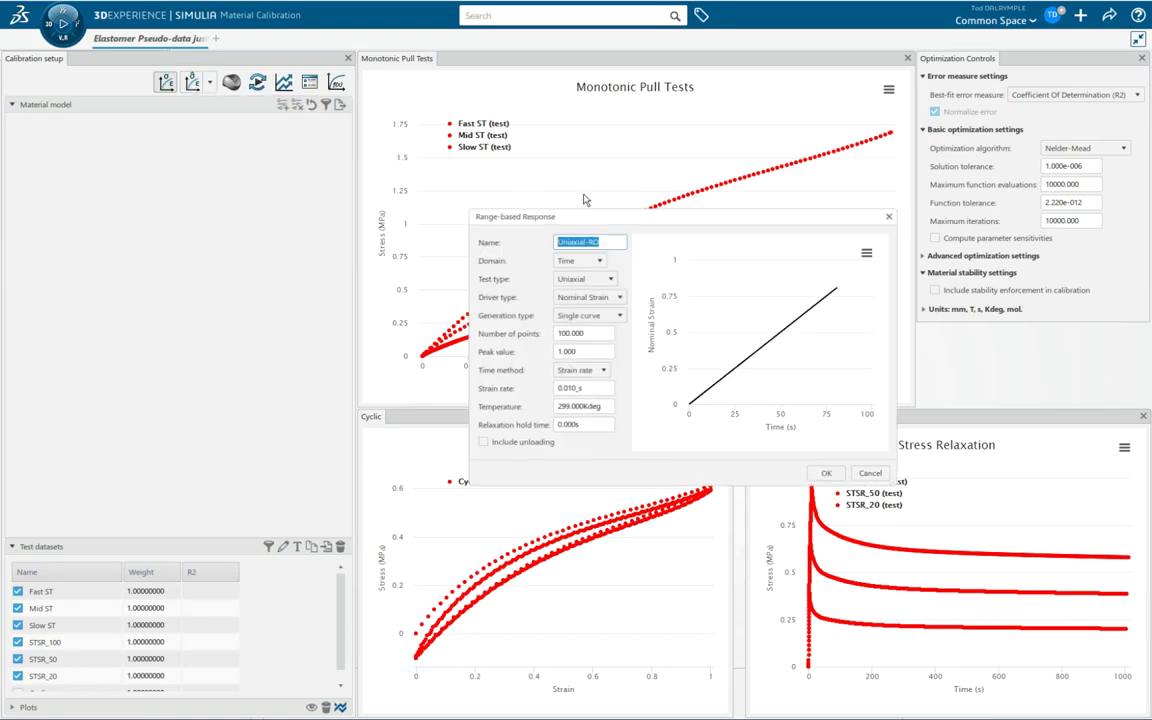
drag(552, 200, 423, 193)
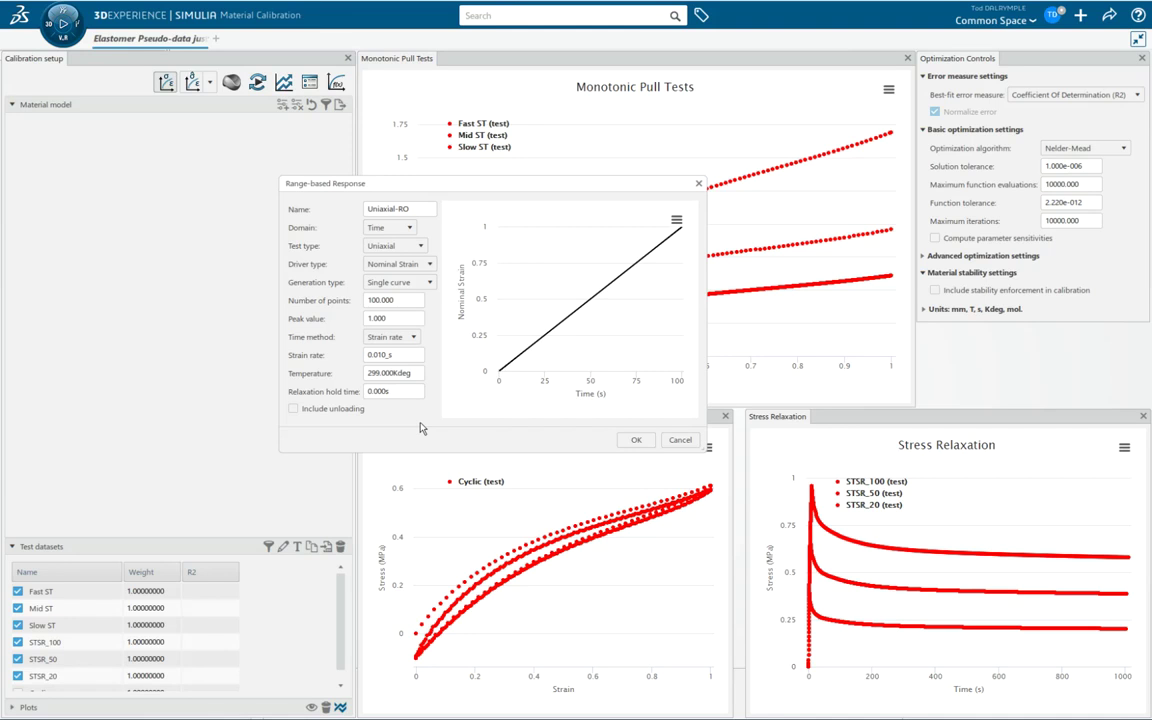
click(408, 248)
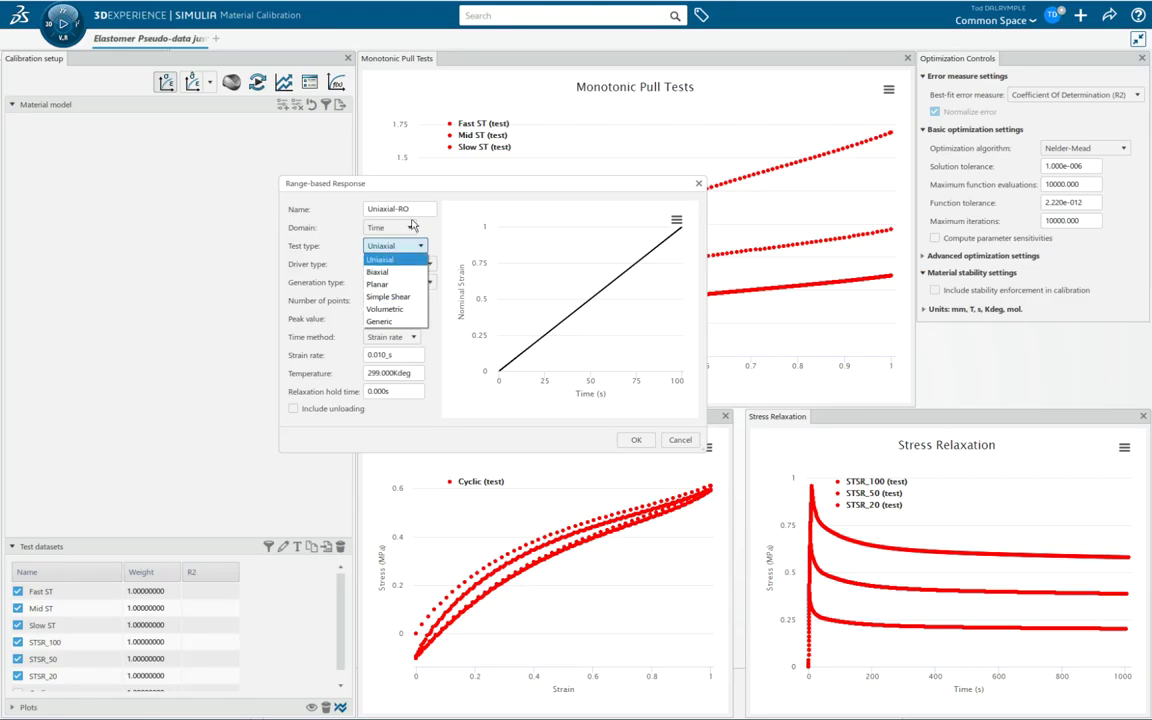
click(390, 177)
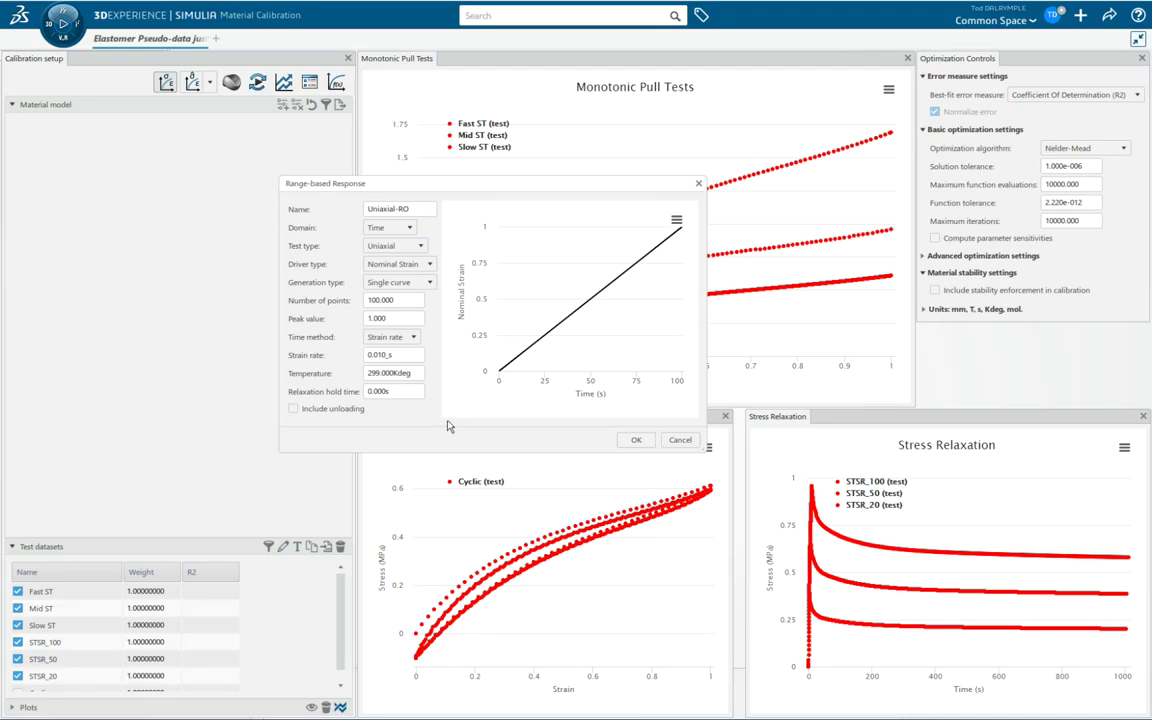
click(294, 410)
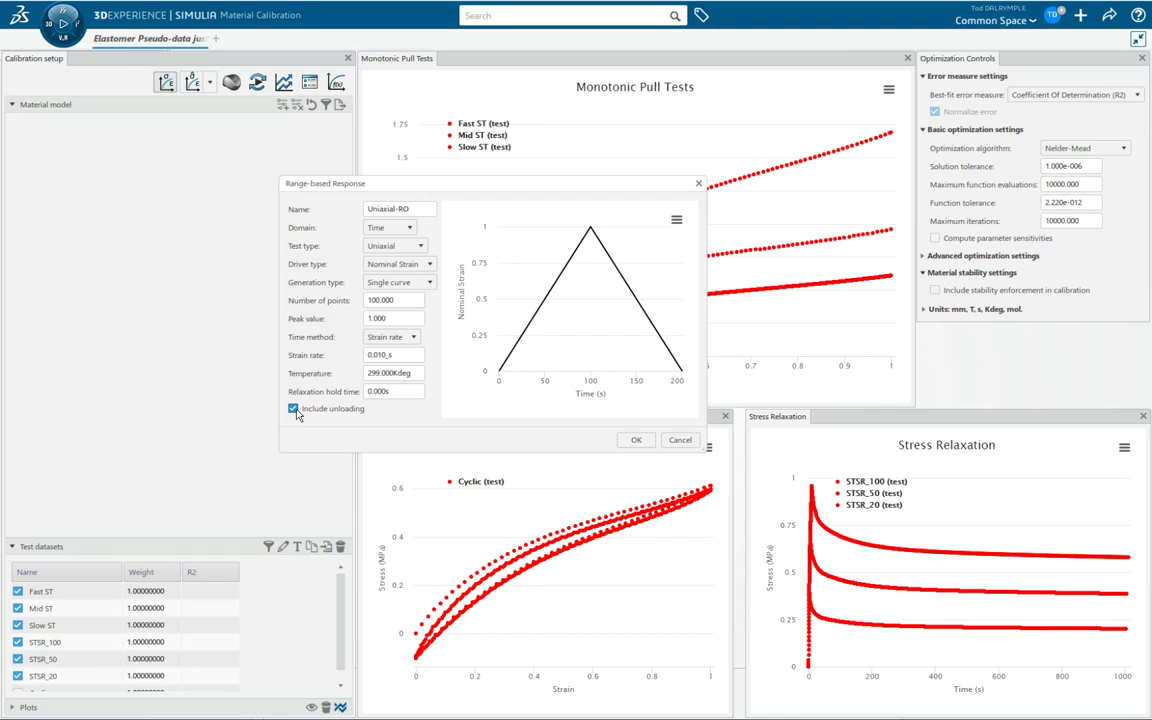
click(295, 411)
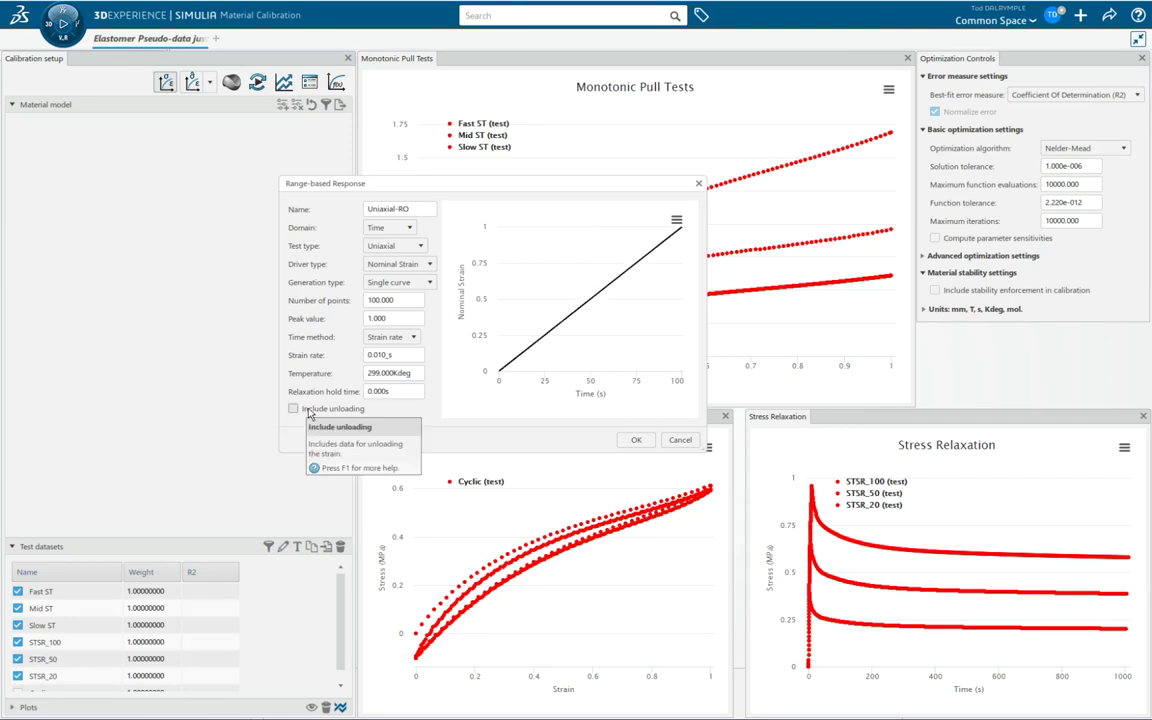
Review the time method choices and the generation types offered for the range-based response, leaving both settings as they are
click(402, 341)
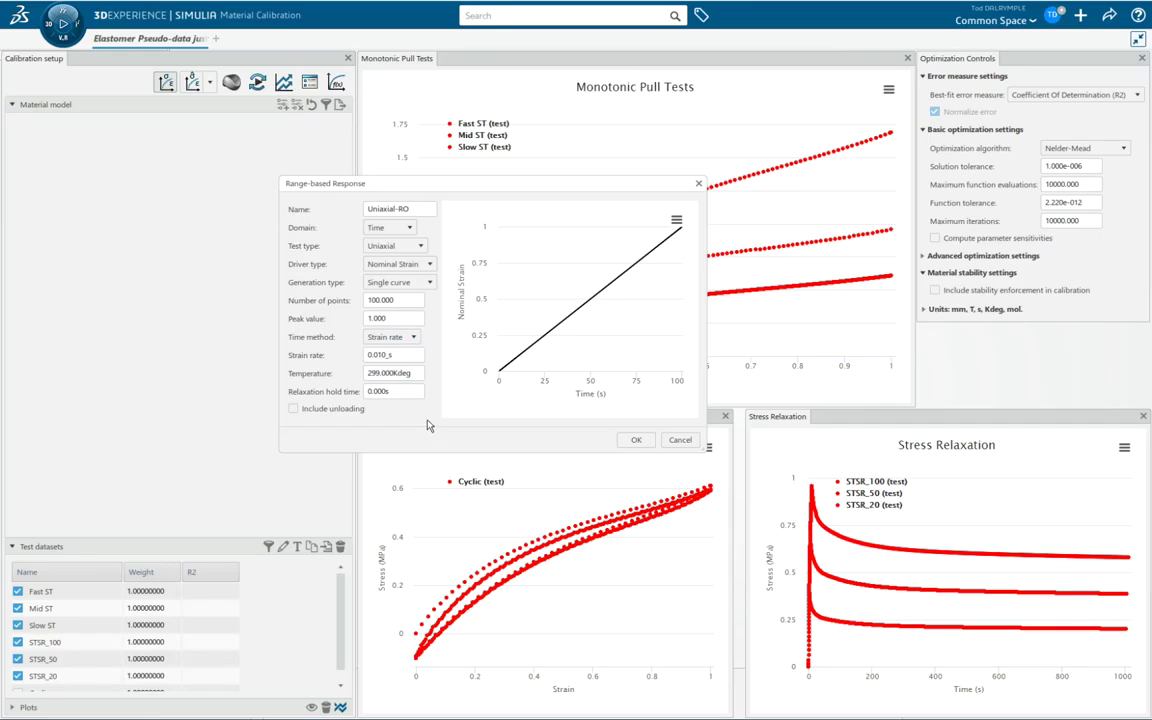
click(386, 351)
click(408, 336)
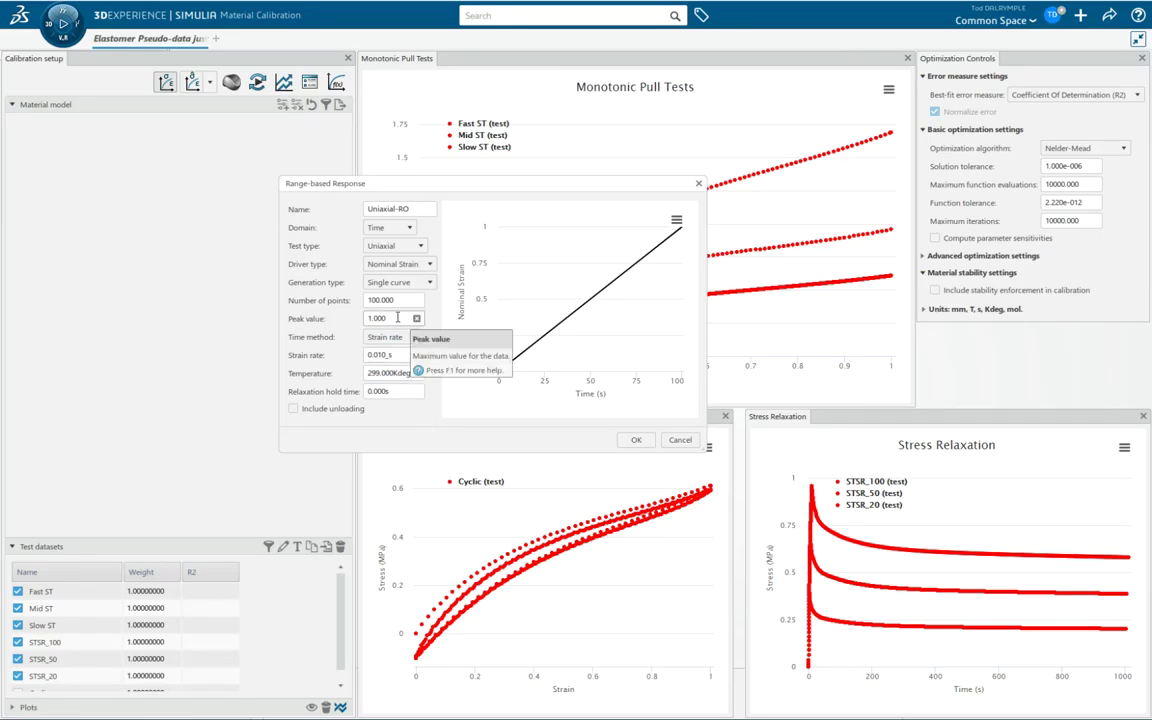
click(386, 351)
click(395, 338)
click(390, 351)
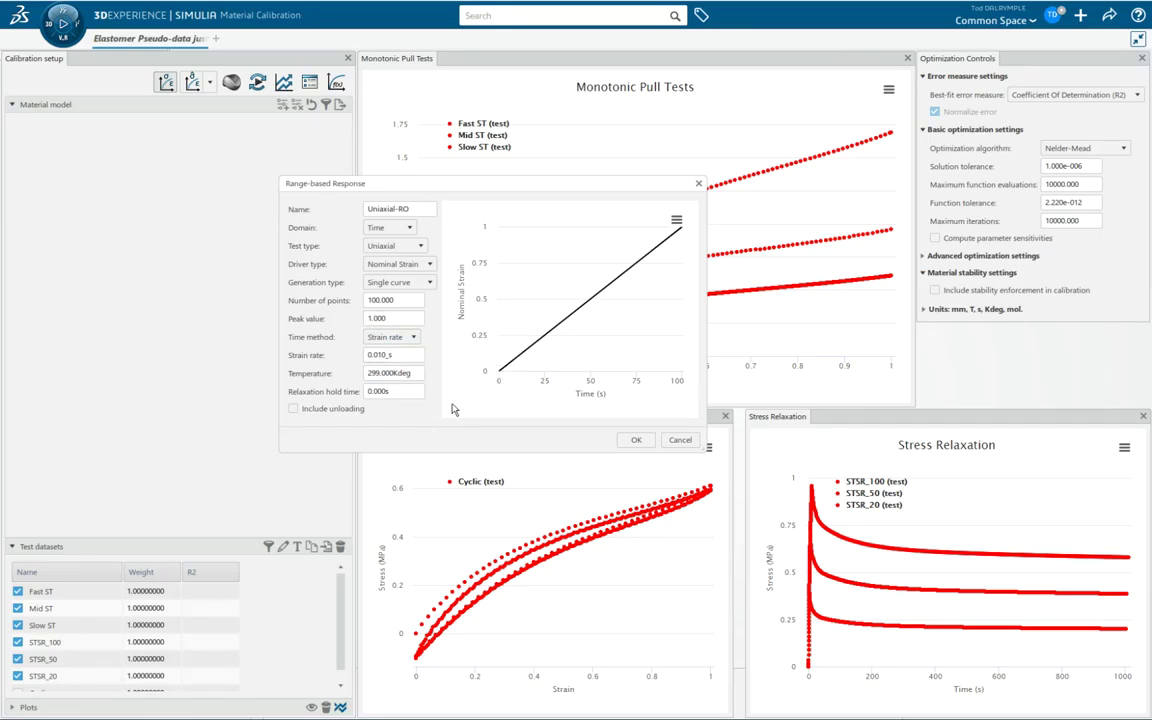
click(400, 283)
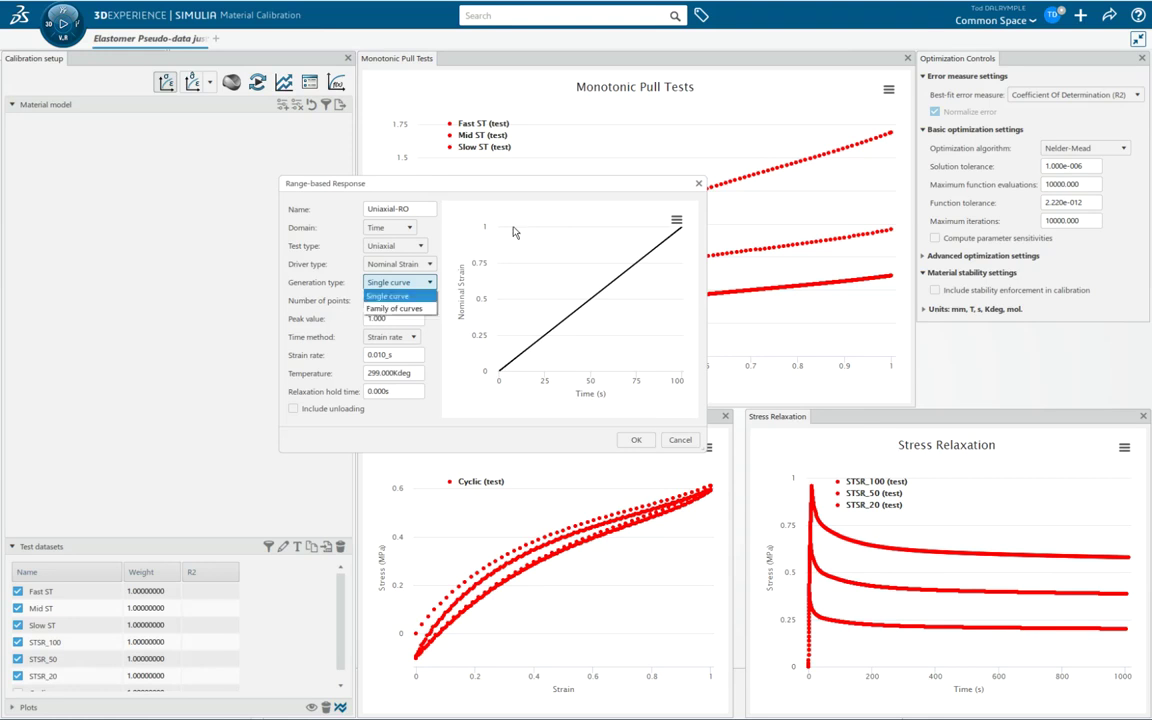
click(530, 187)
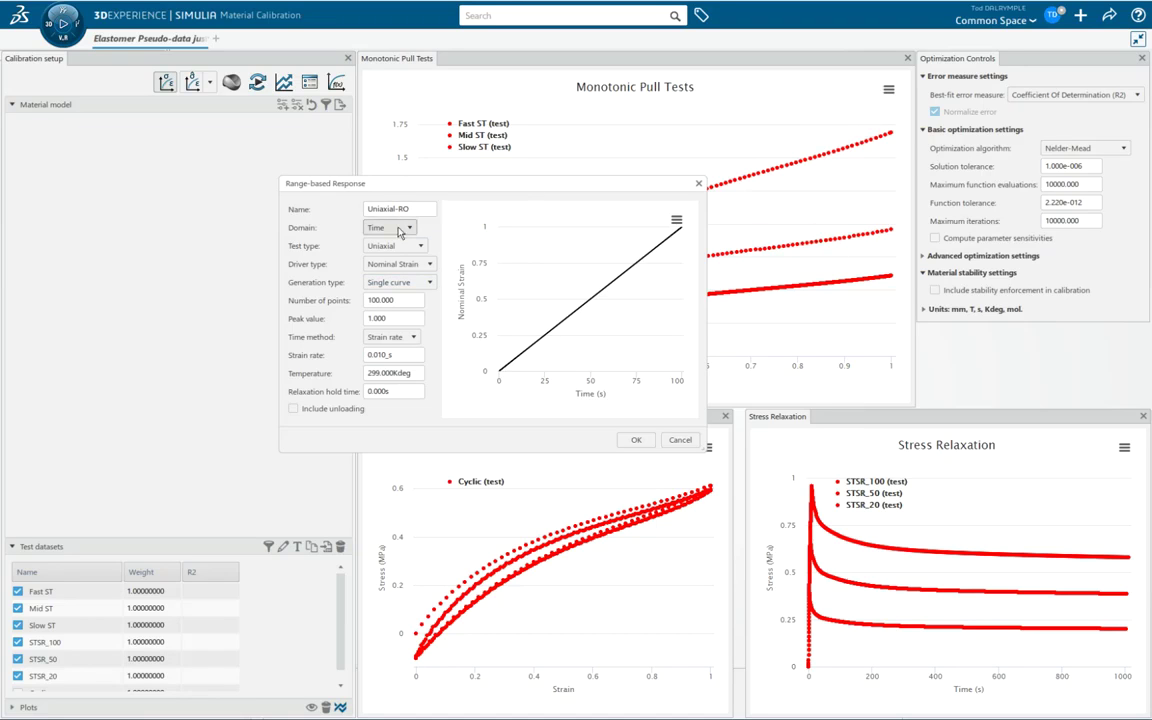
Set the range-based response's domain to Frequency and rename the response DMA-RO
click(399, 231)
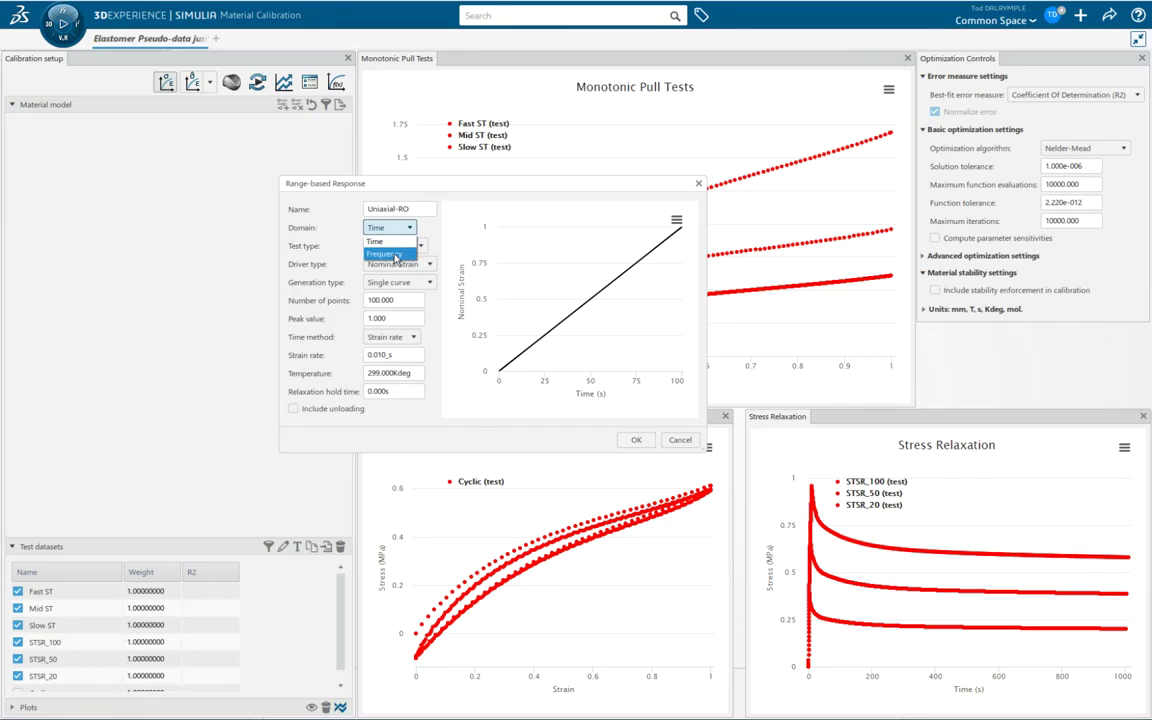
click(390, 254)
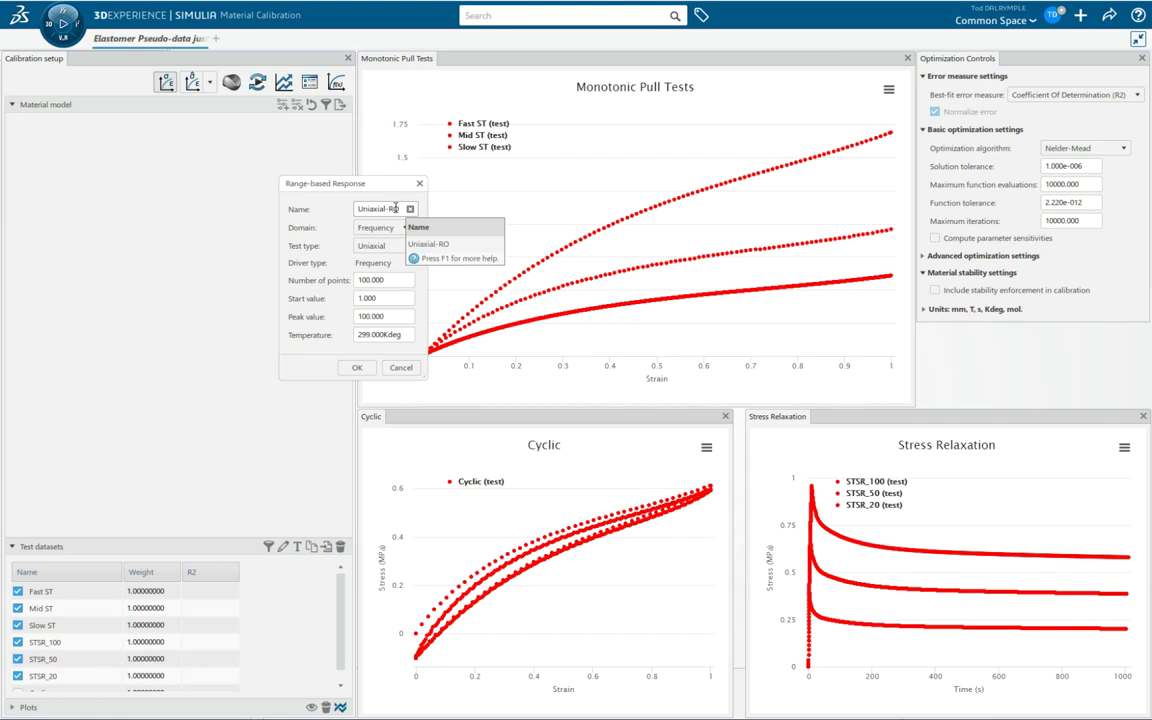
double_click(395, 208)
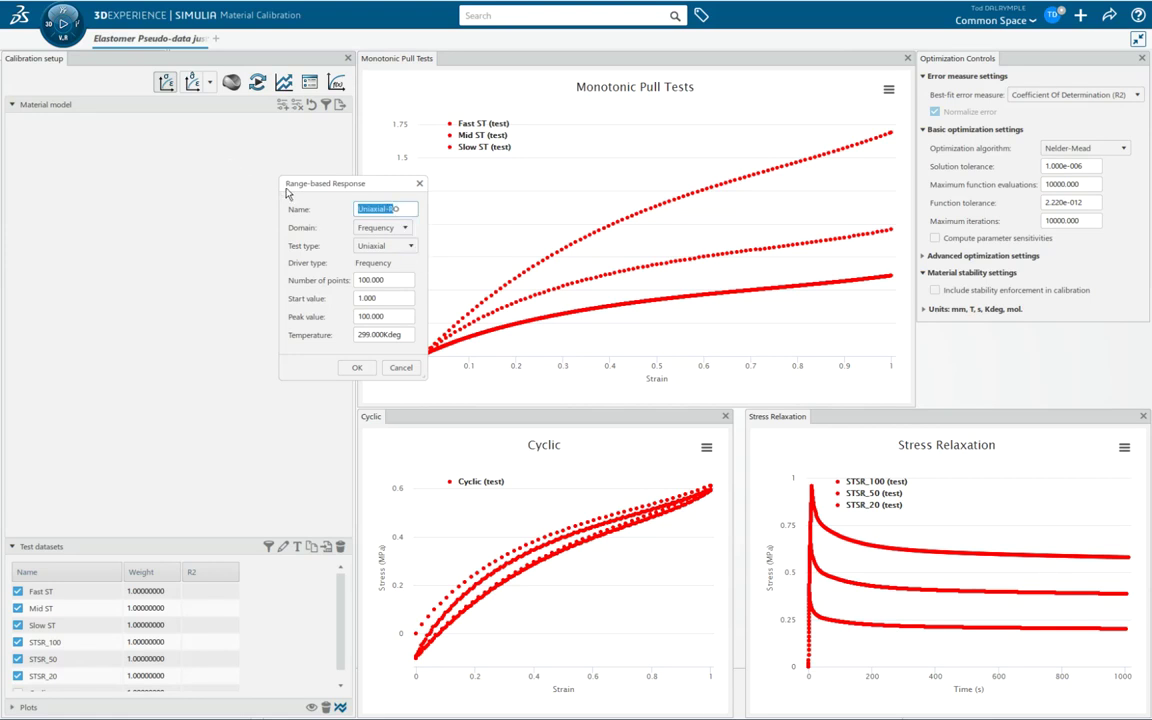
text(O)
text(MA)
text(-RO)
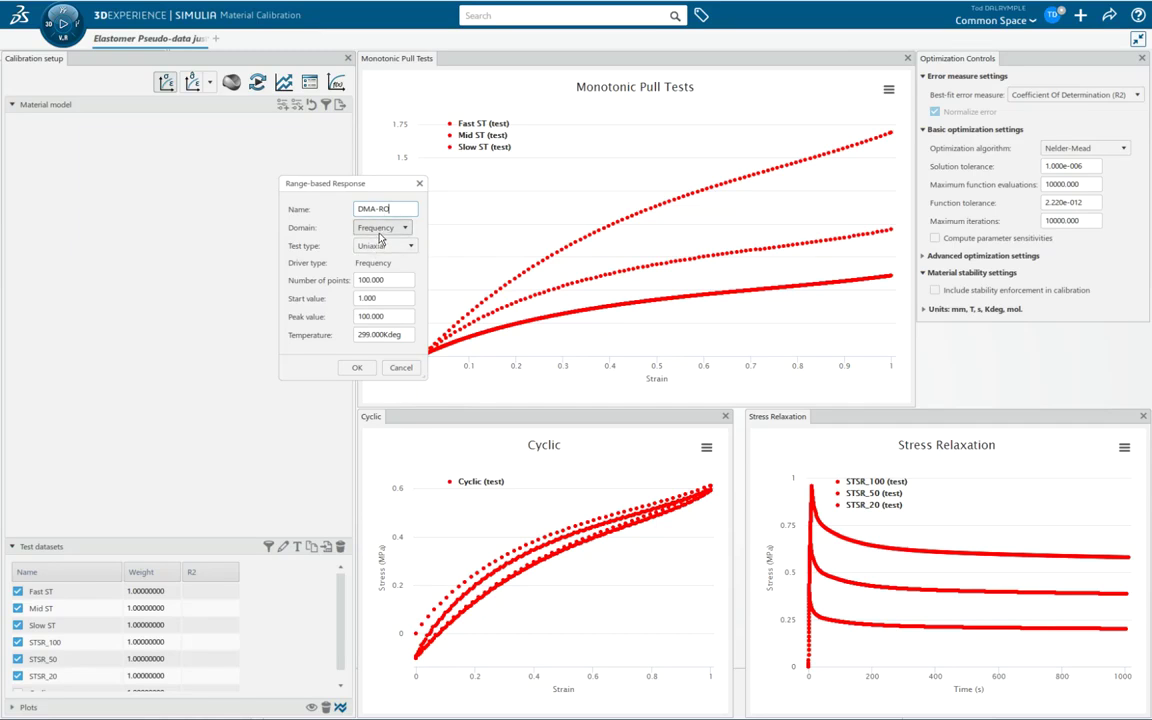
Give DMA-RO a start value of 1e-4 and a peak value of 100, and create the response
click(397, 299)
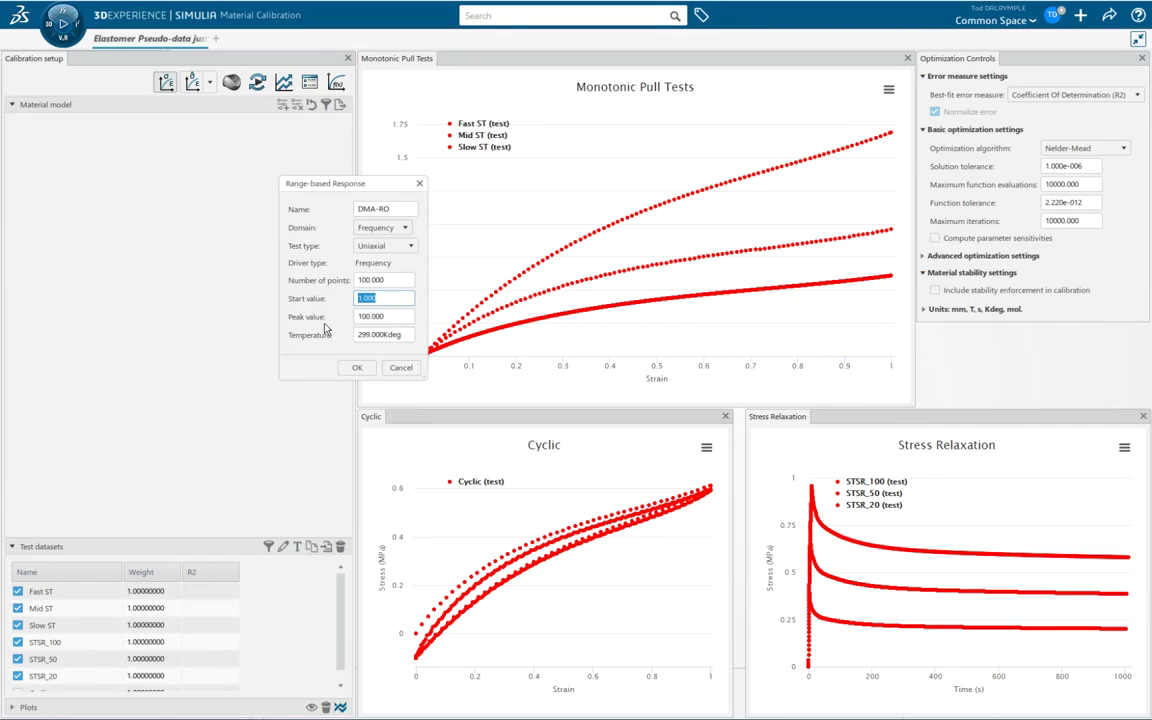
text(1e-4)
click(375, 316)
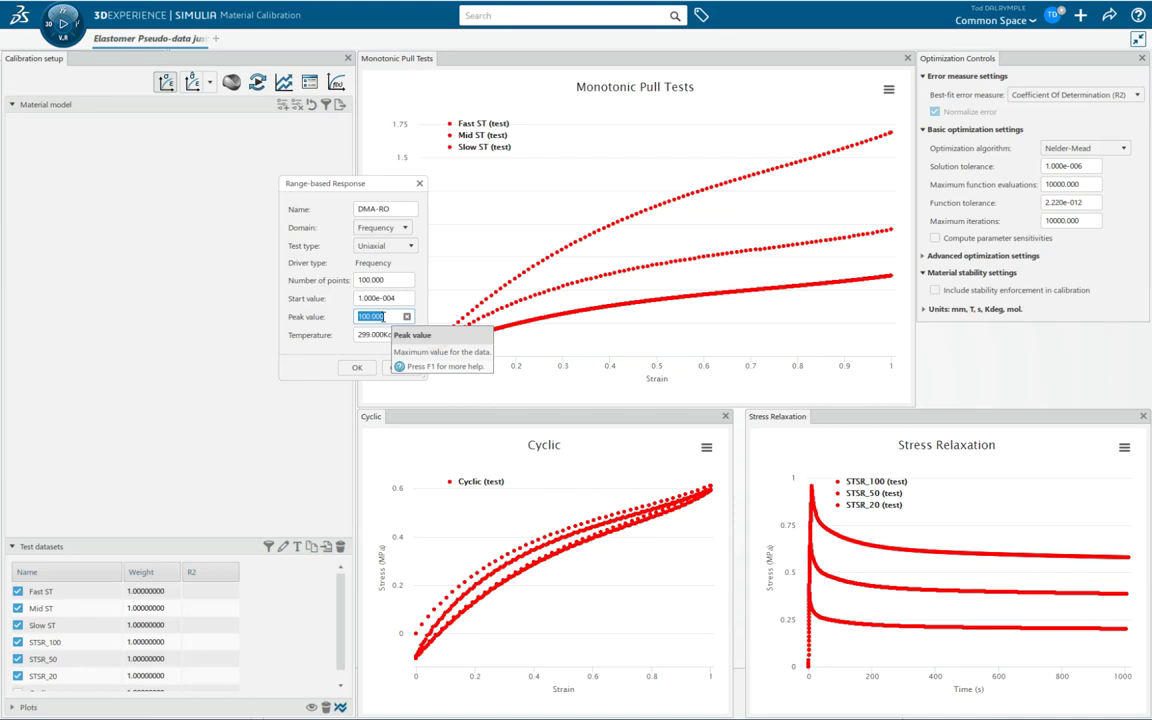
text(100)
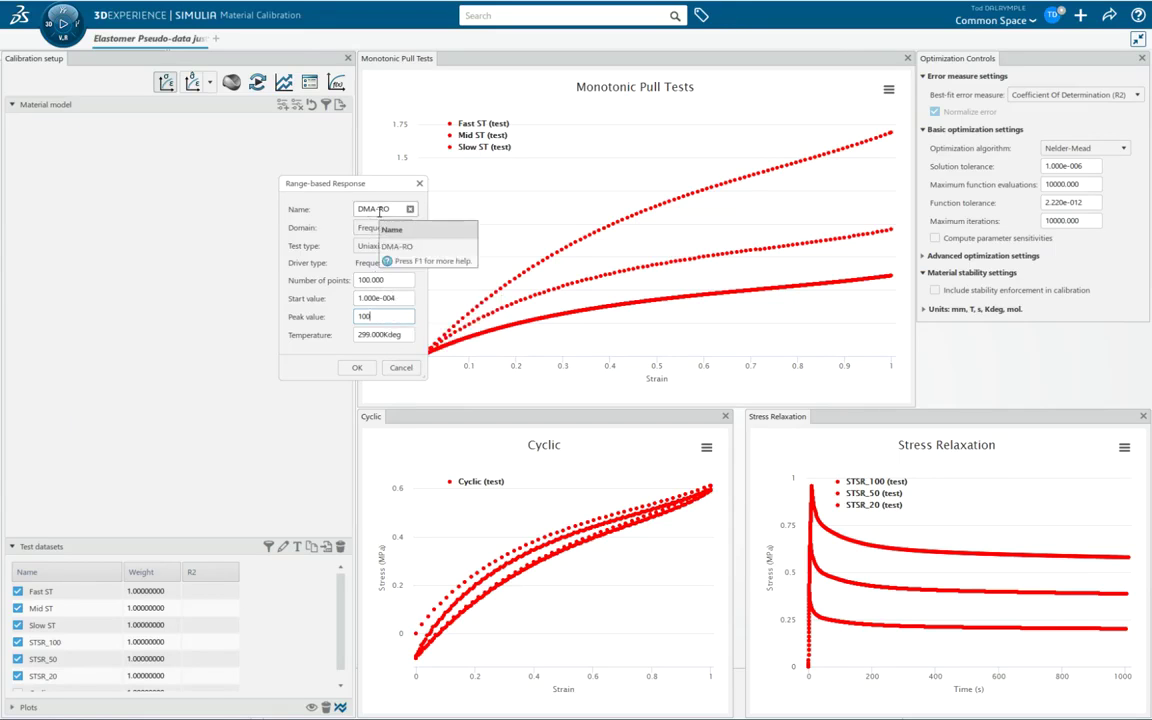
click(358, 371)
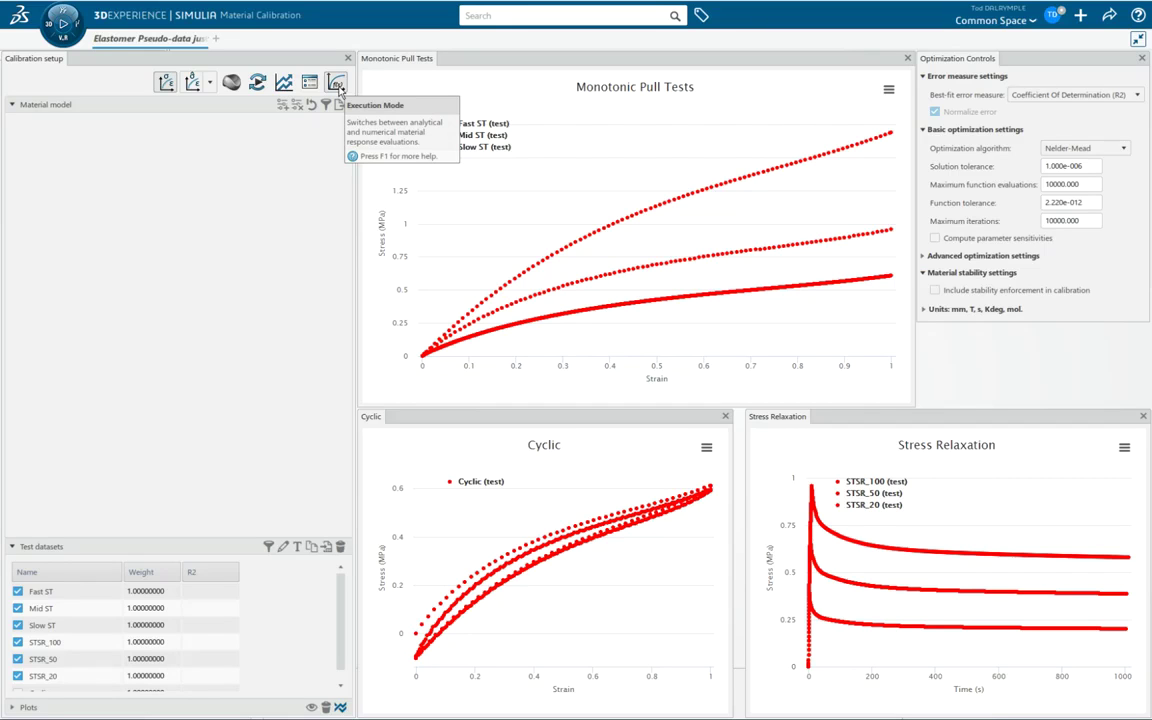
Create the analytic material model hyperProny using the Hyperelastic-Viscoelastic option, without Mullins Effect or Temperature-Time Shift
click(232, 83)
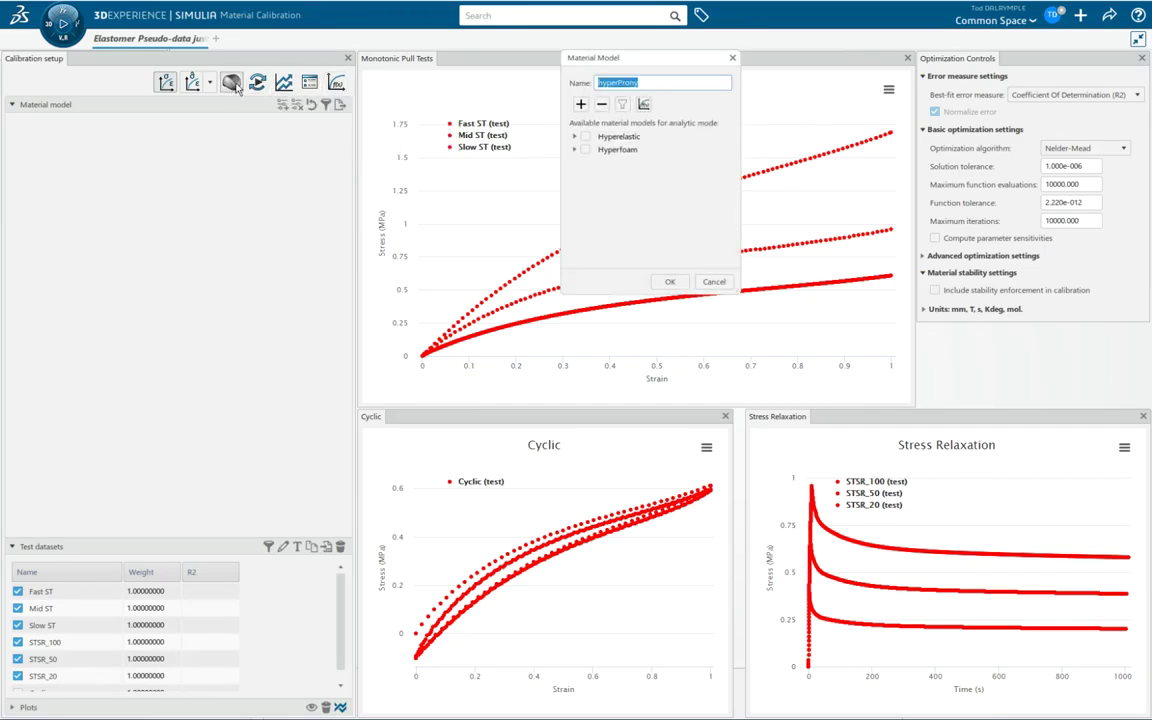
click(581, 104)
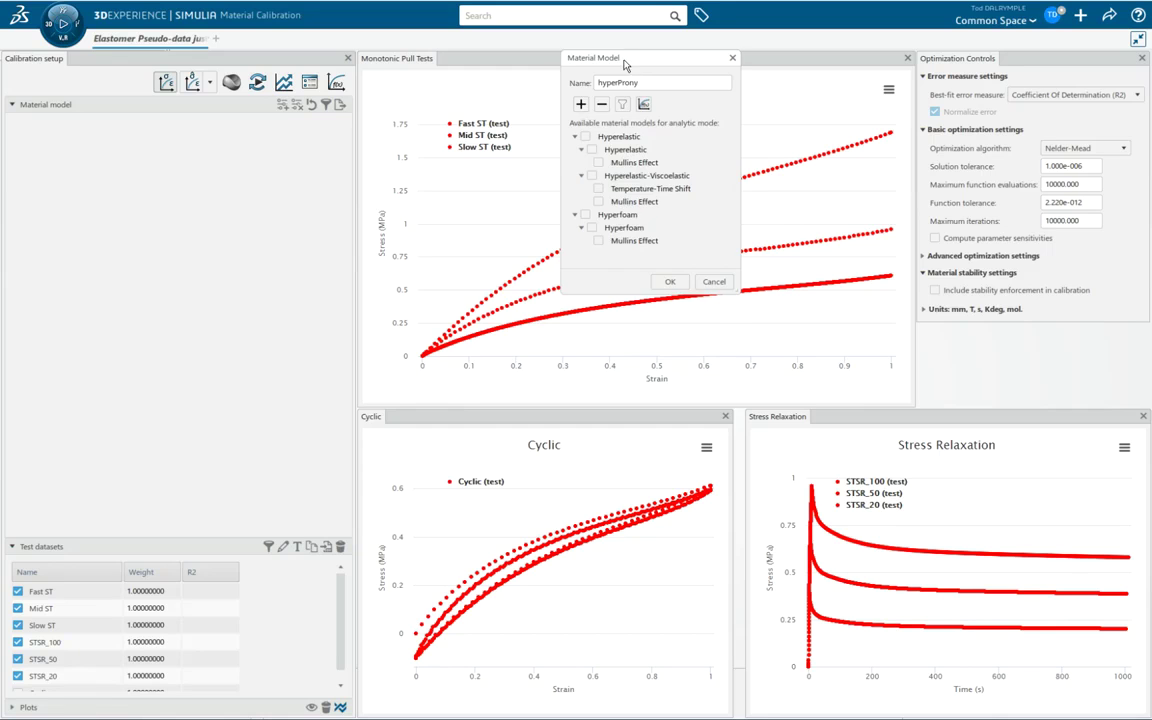
drag(624, 65, 561, 167)
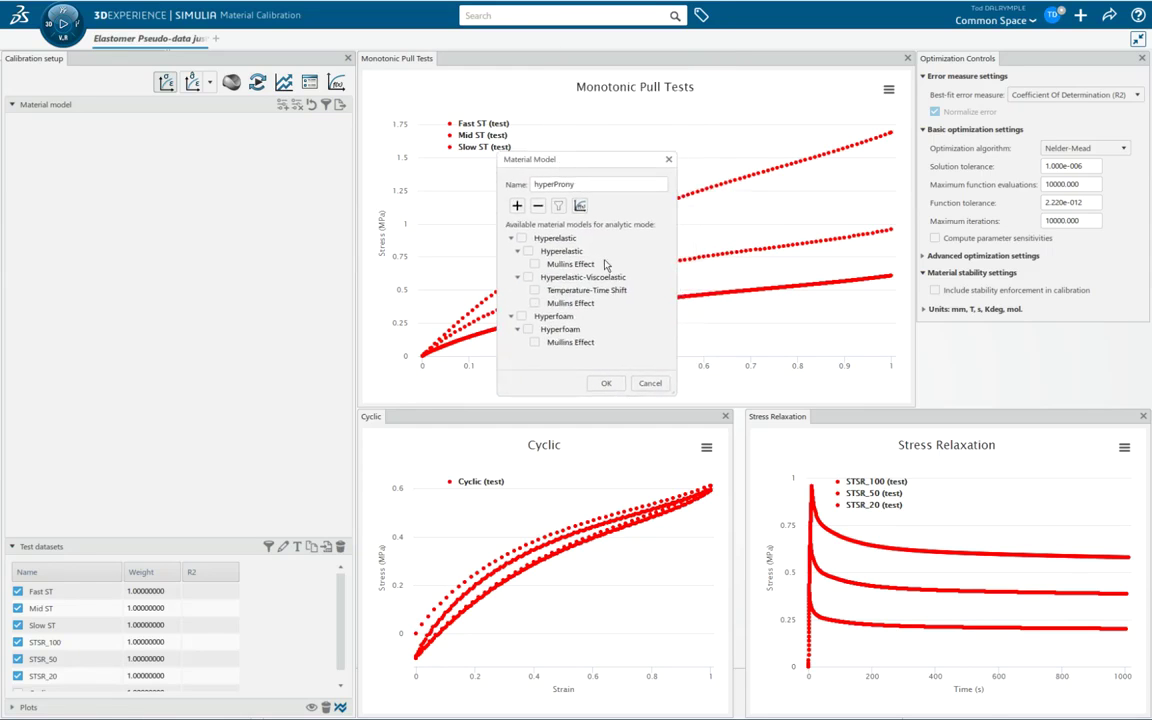
click(529, 281)
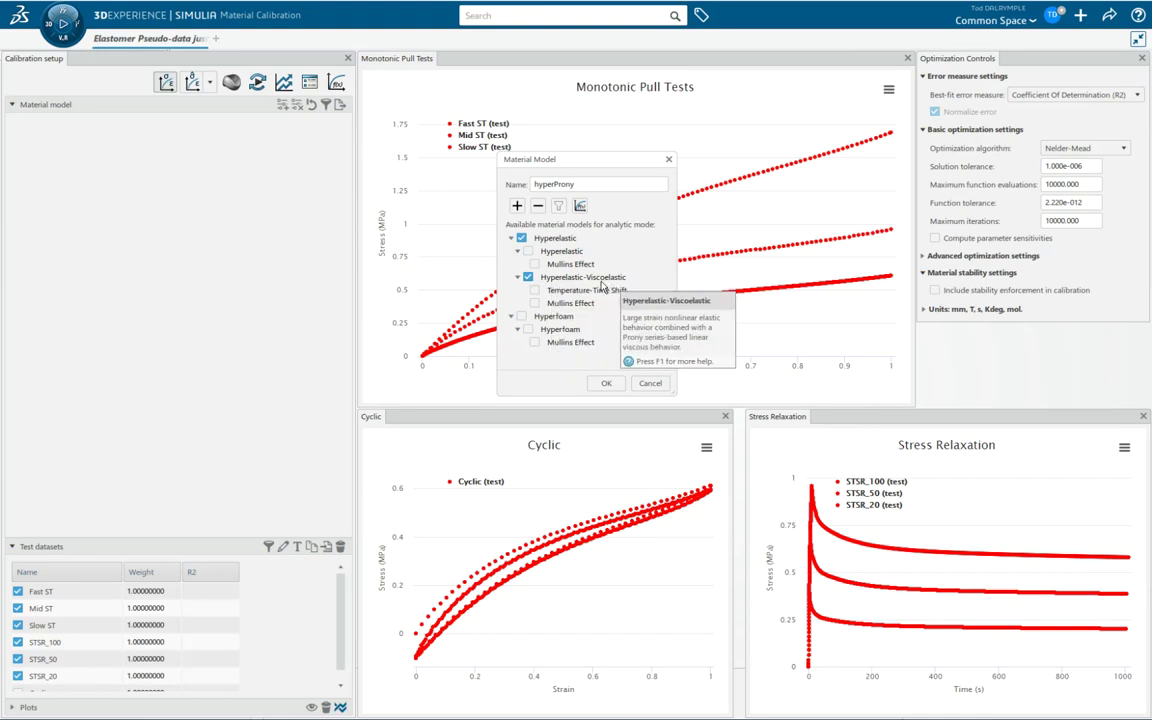
click(606, 385)
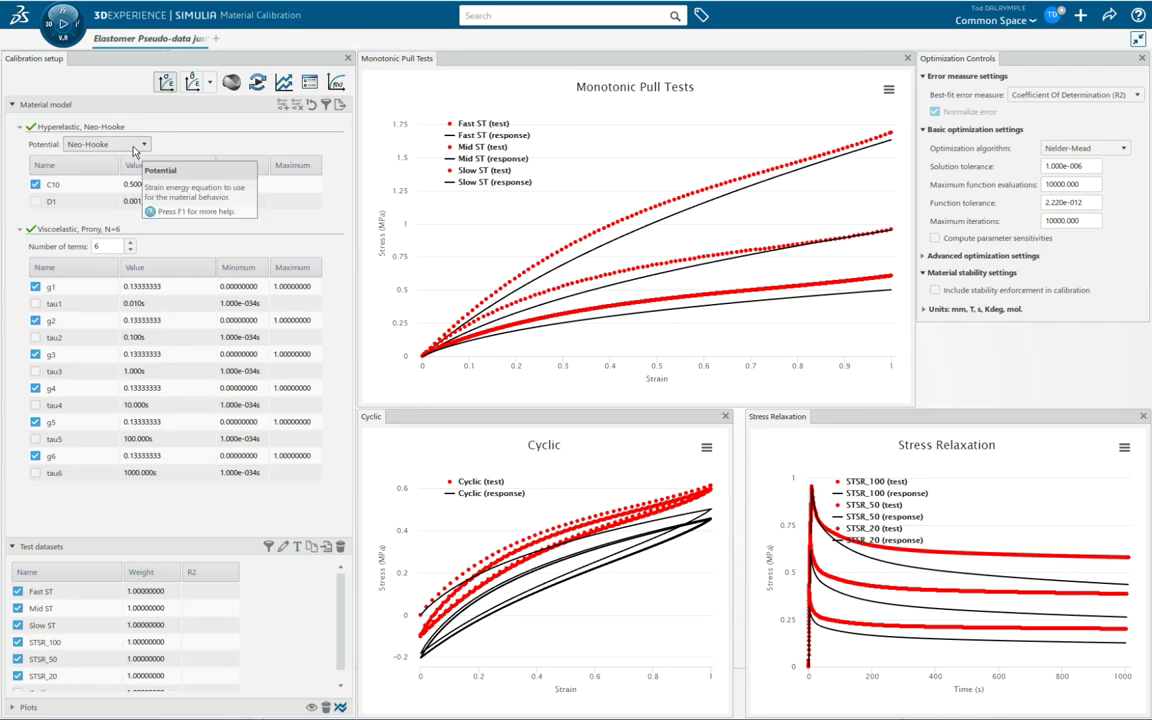
Set the hyperelastic potential to Yeoh with 5 Prony terms and run the calibration
click(130, 144)
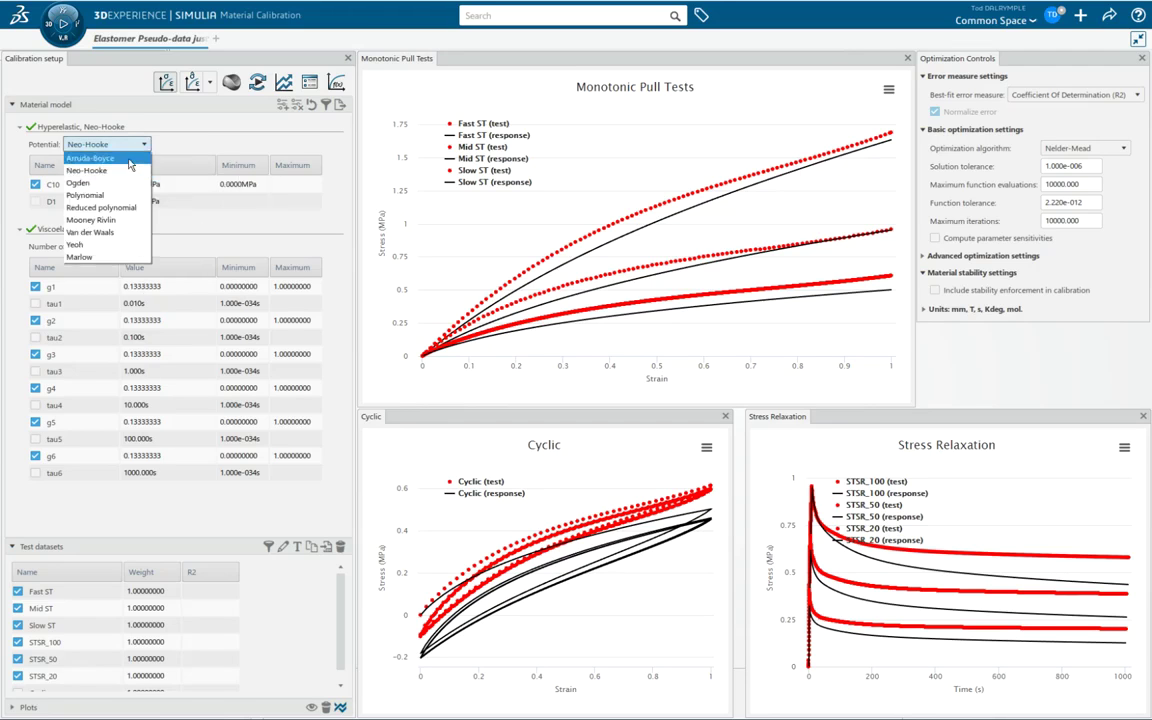
click(100, 245)
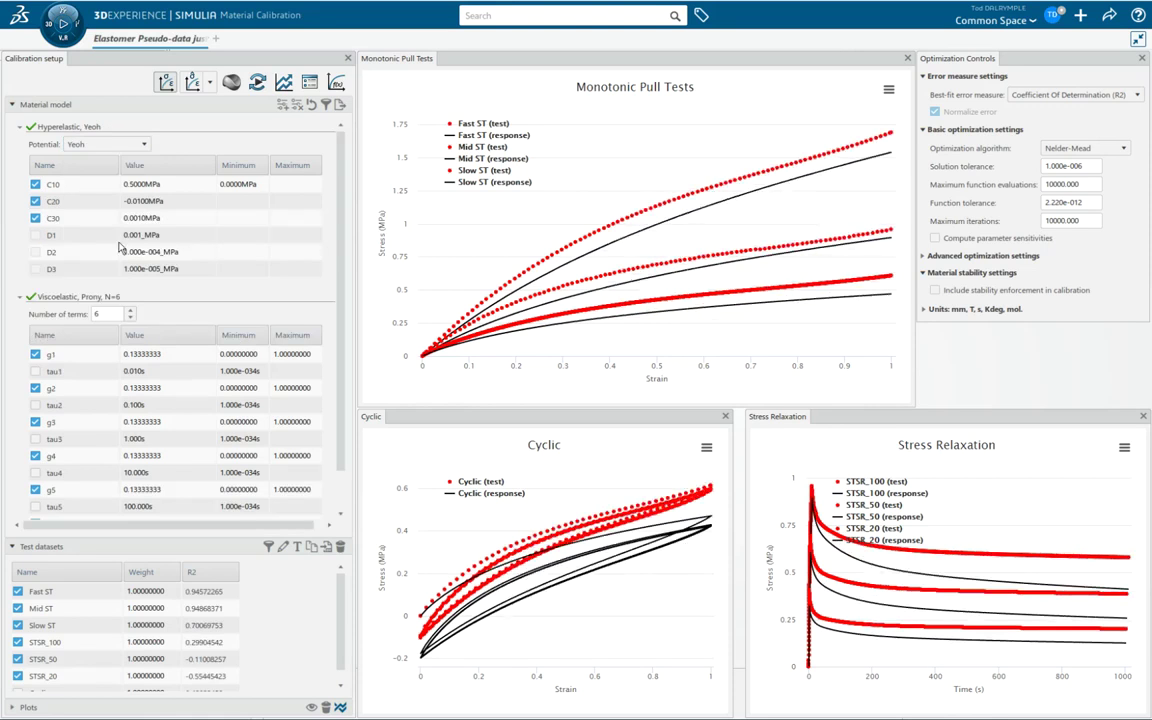
click(52, 314)
key(Return)
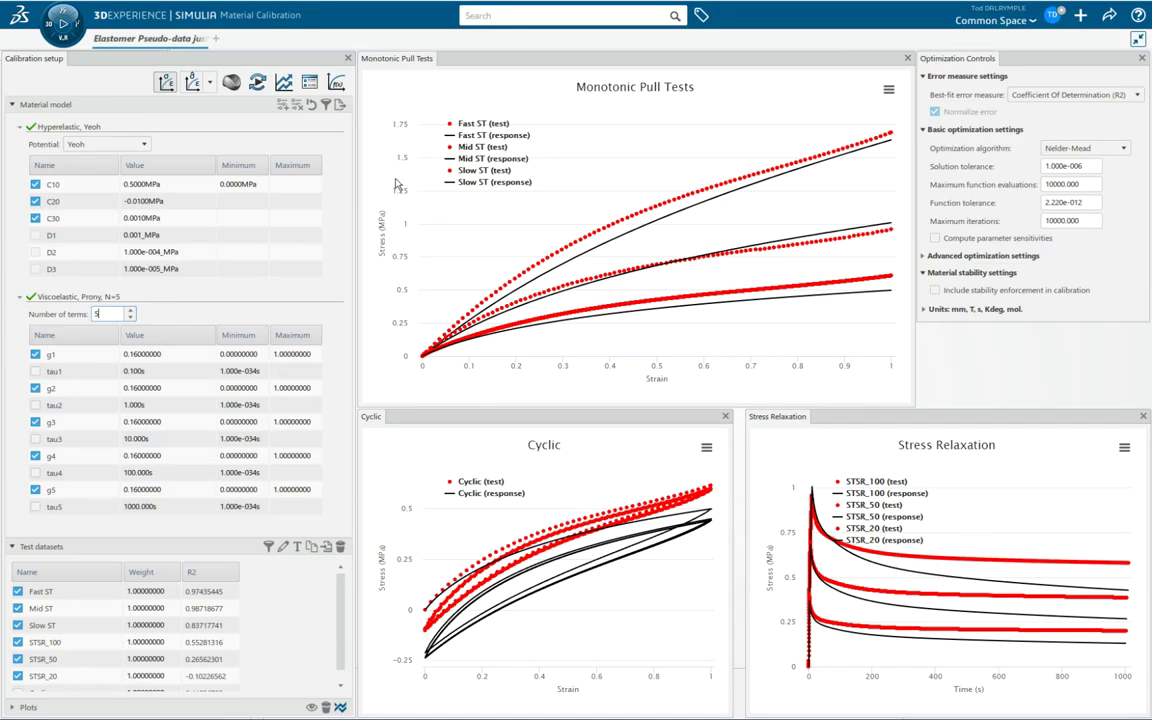
click(258, 85)
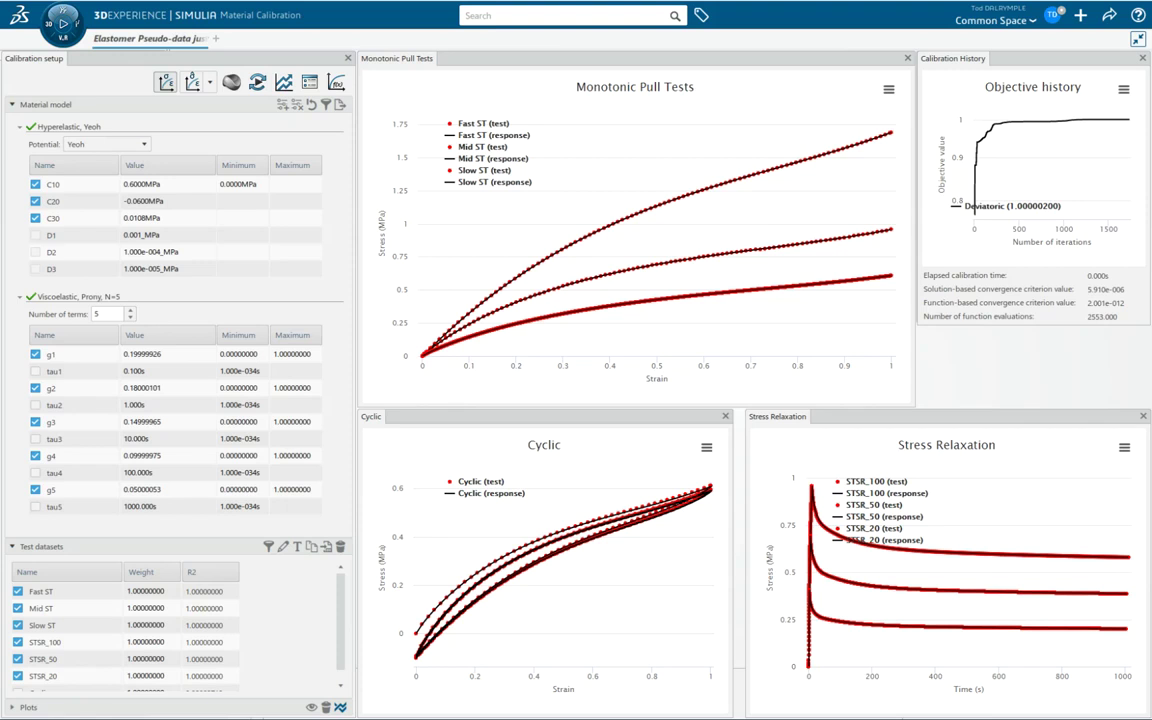
Compare the calibrated Yeoh and Prony coefficients with the reference values in Answer.png, and close the image
drag(690, 112, 499, 147)
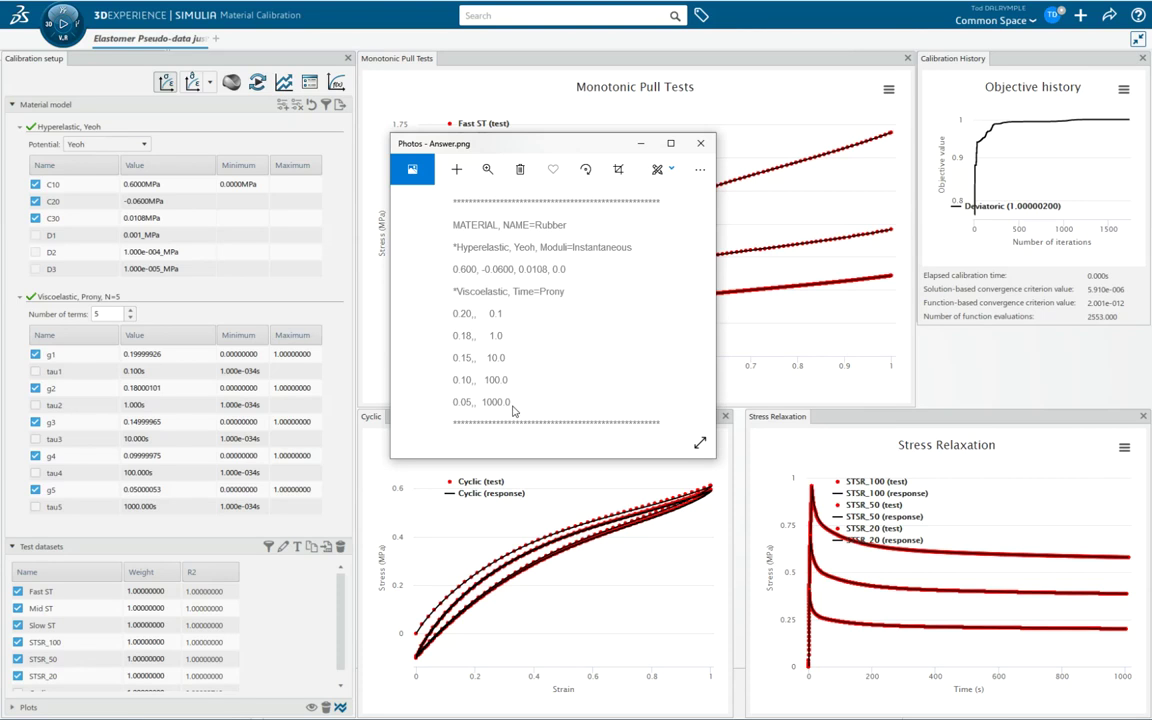
click(216, 593)
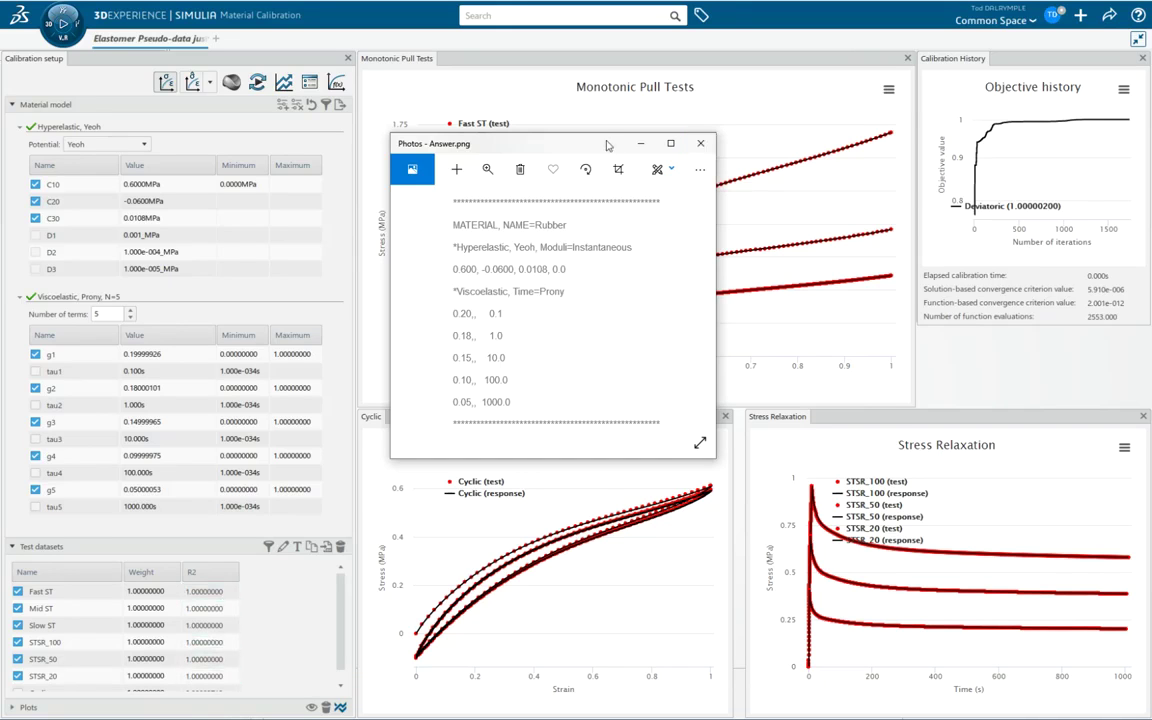
click(700, 143)
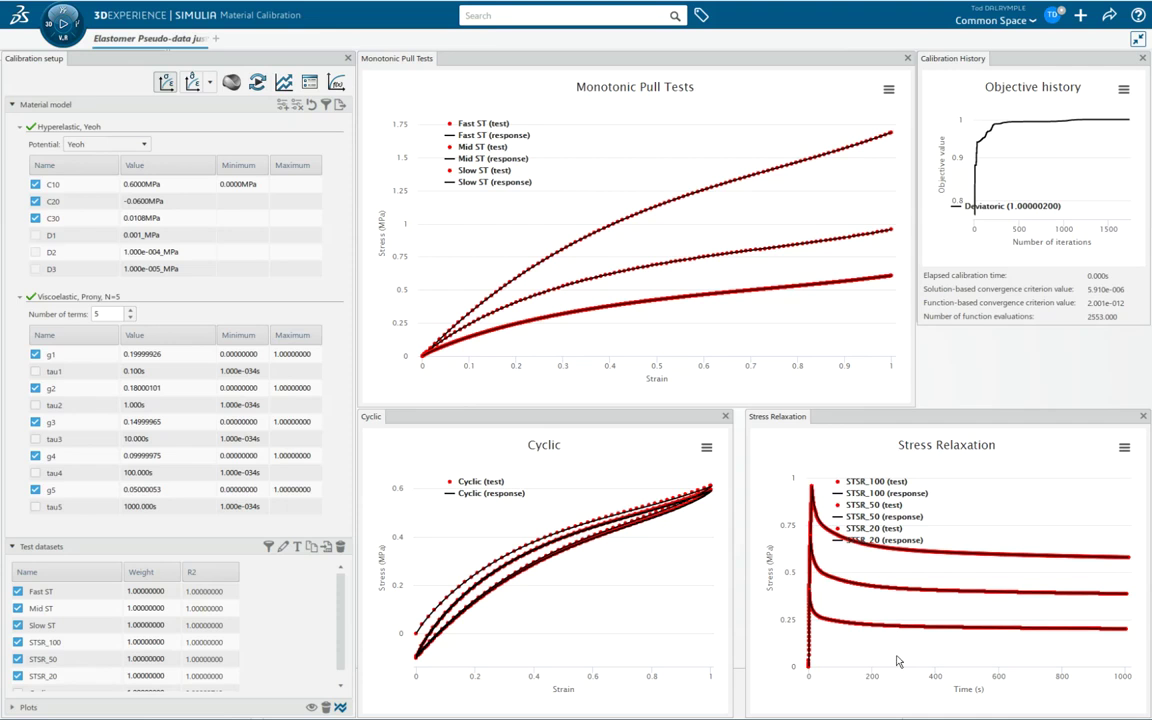
Create a new plot, widen it over the Monotonic Pull Tests plot, and display the DMA-RO response in it
drag(617, 418, 625, 395)
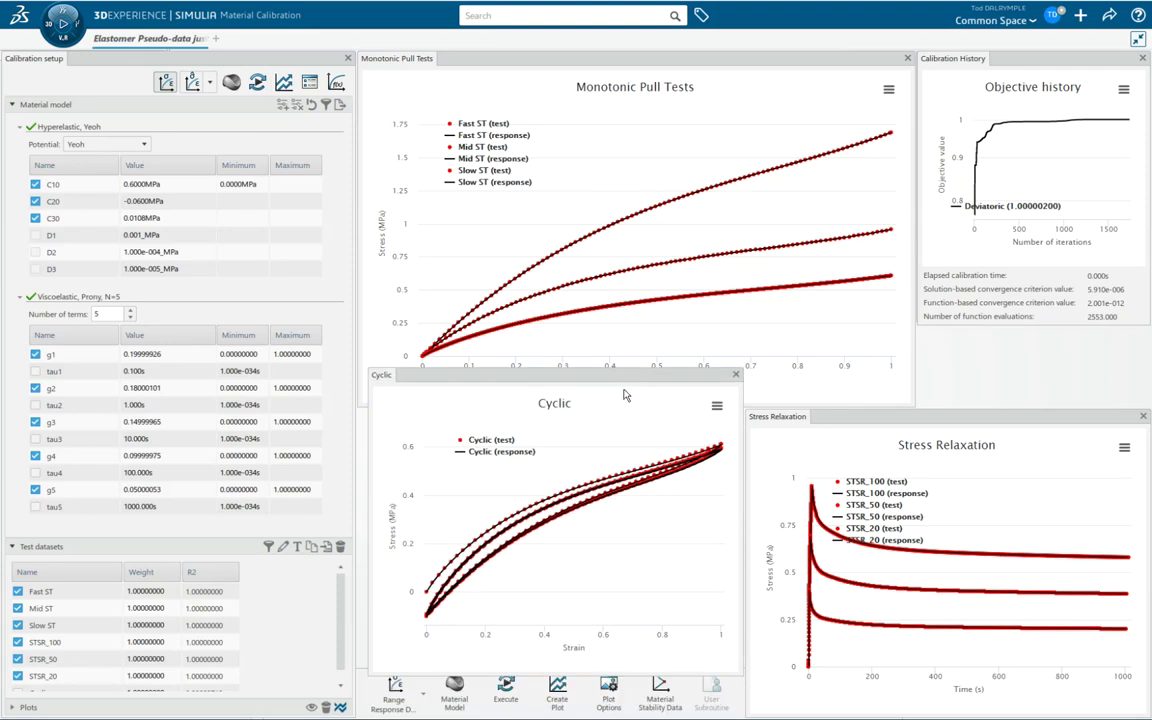
click(558, 693)
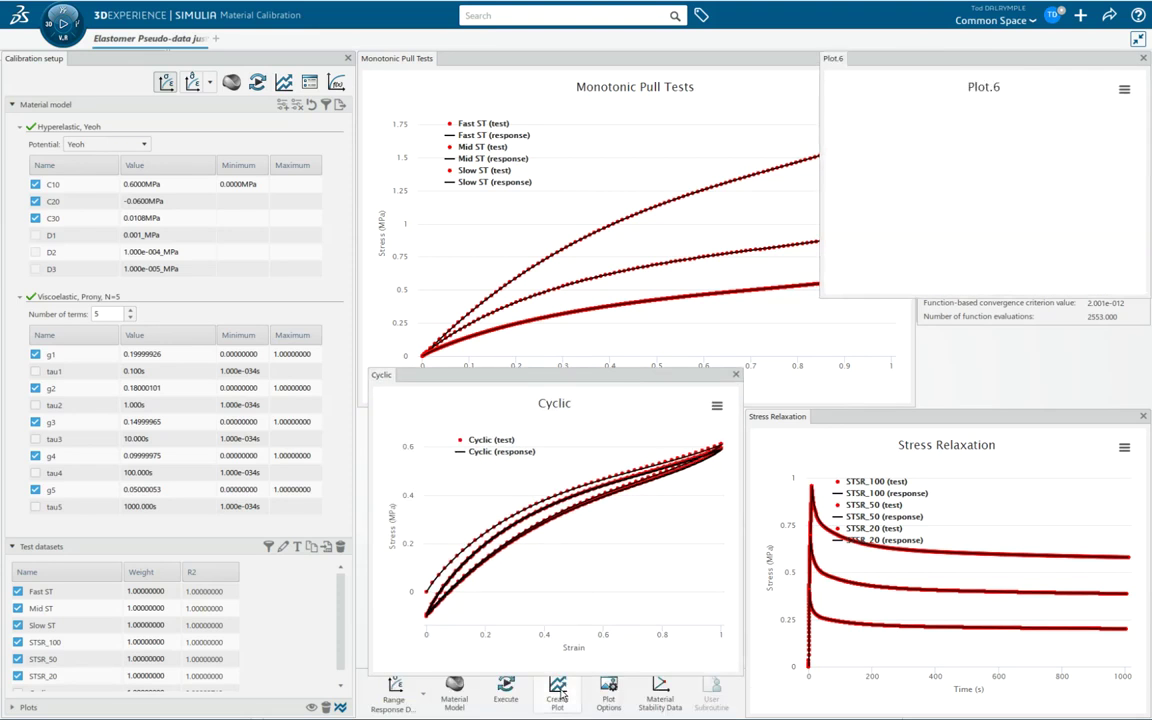
drag(850, 58, 792, 113)
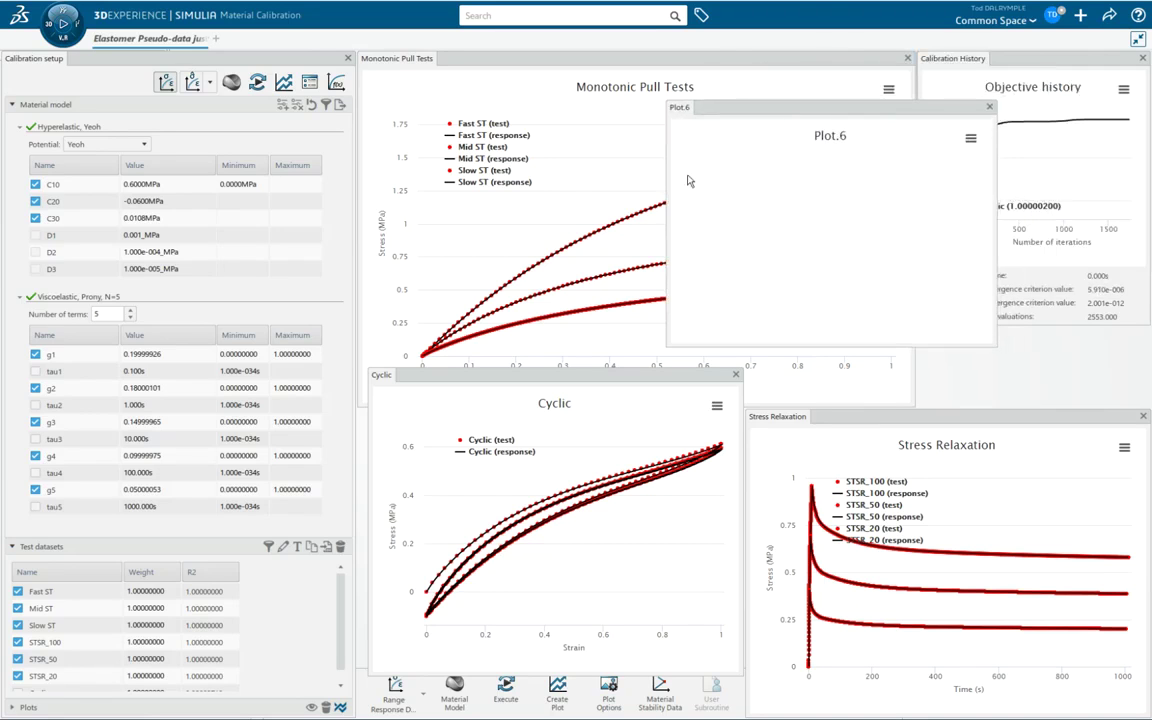
drag(671, 212, 478, 212)
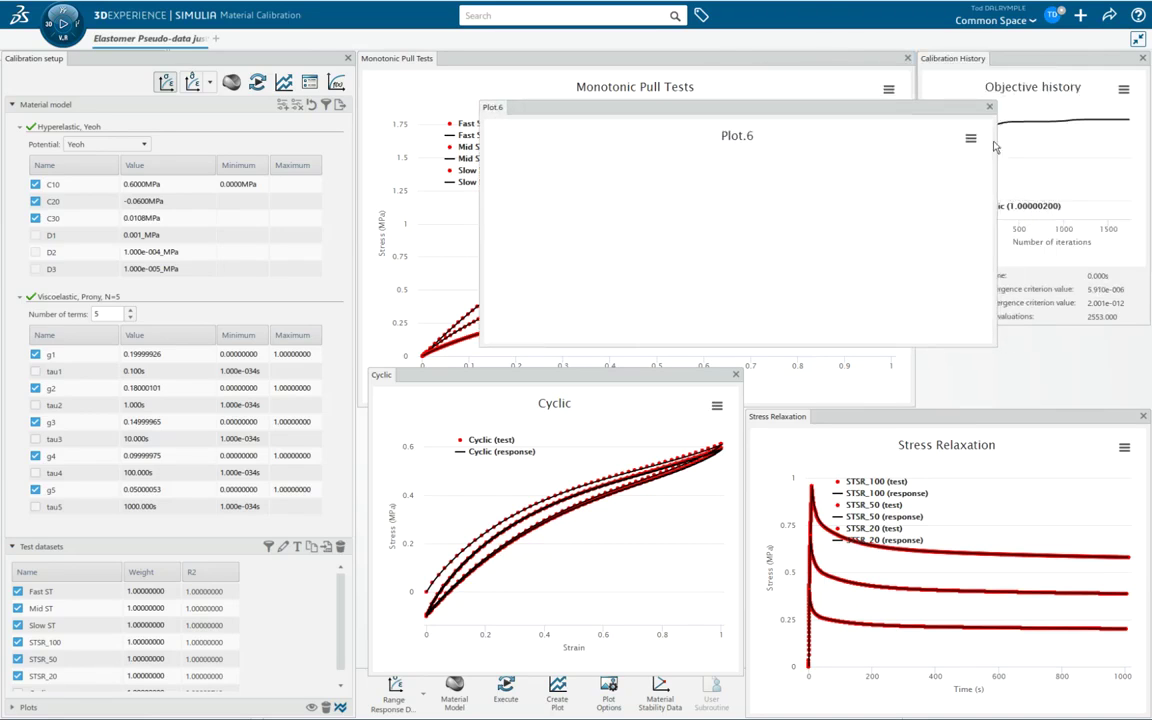
click(972, 140)
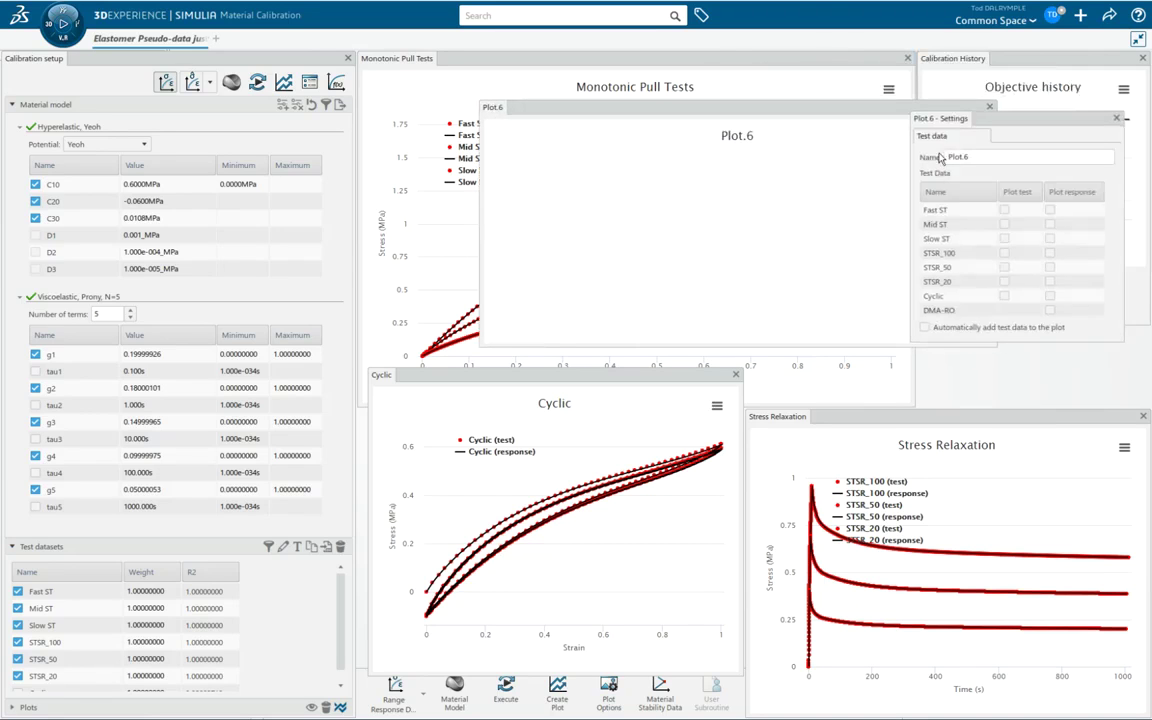
click(1049, 310)
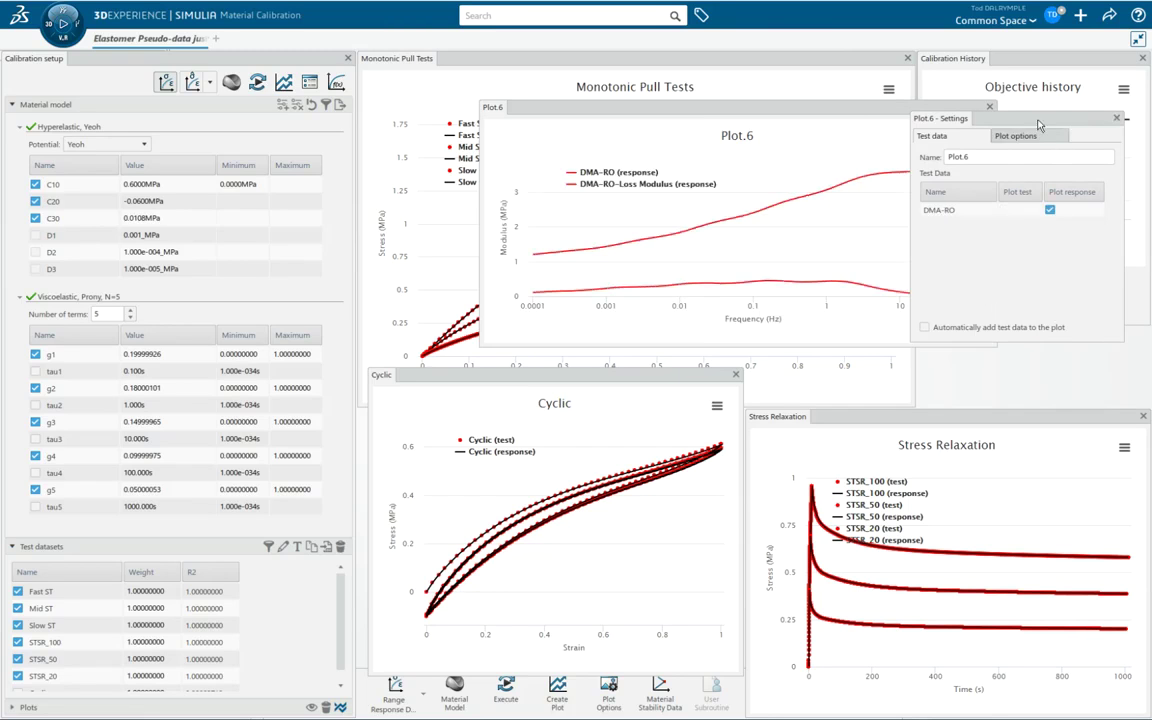
Color the DMA-RO (response) curve blue in the new plot and close the plot settings
click(1000, 135)
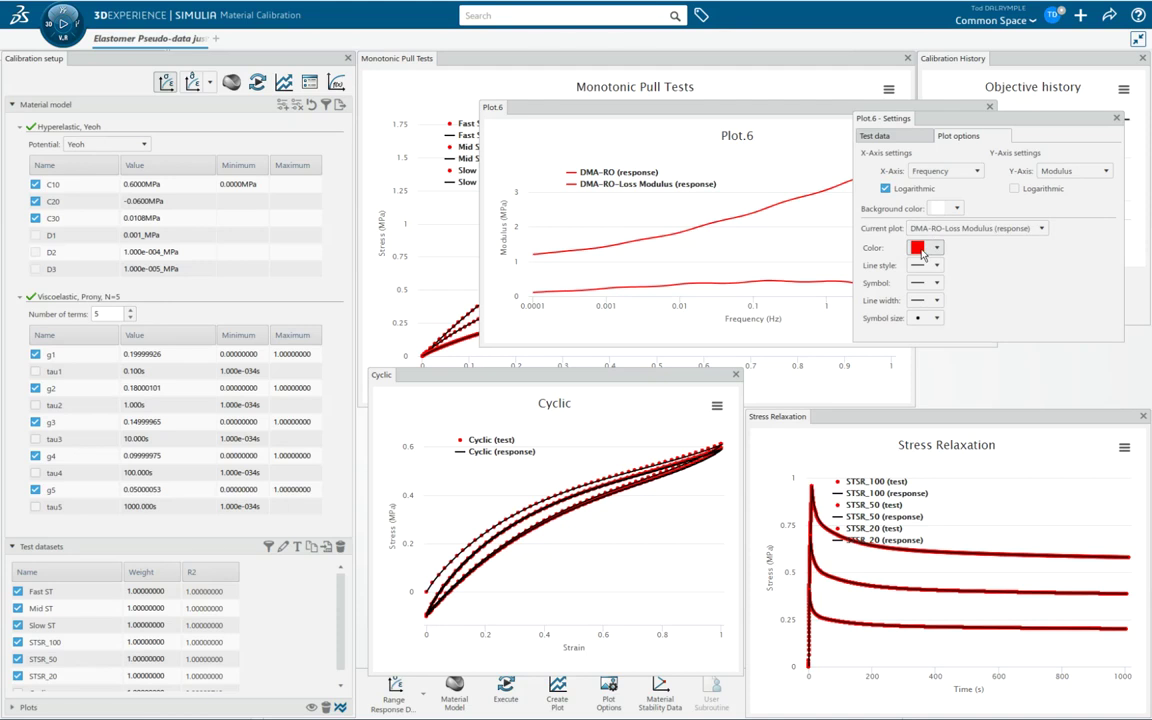
click(975, 228)
click(950, 238)
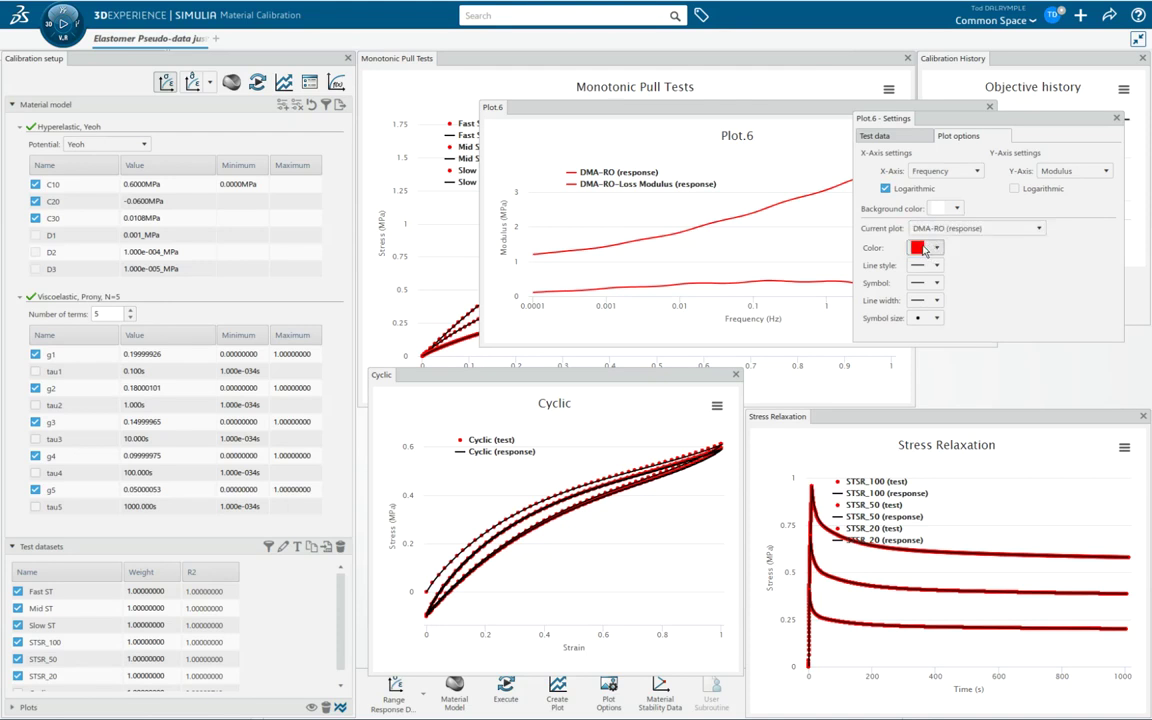
click(924, 250)
click(930, 310)
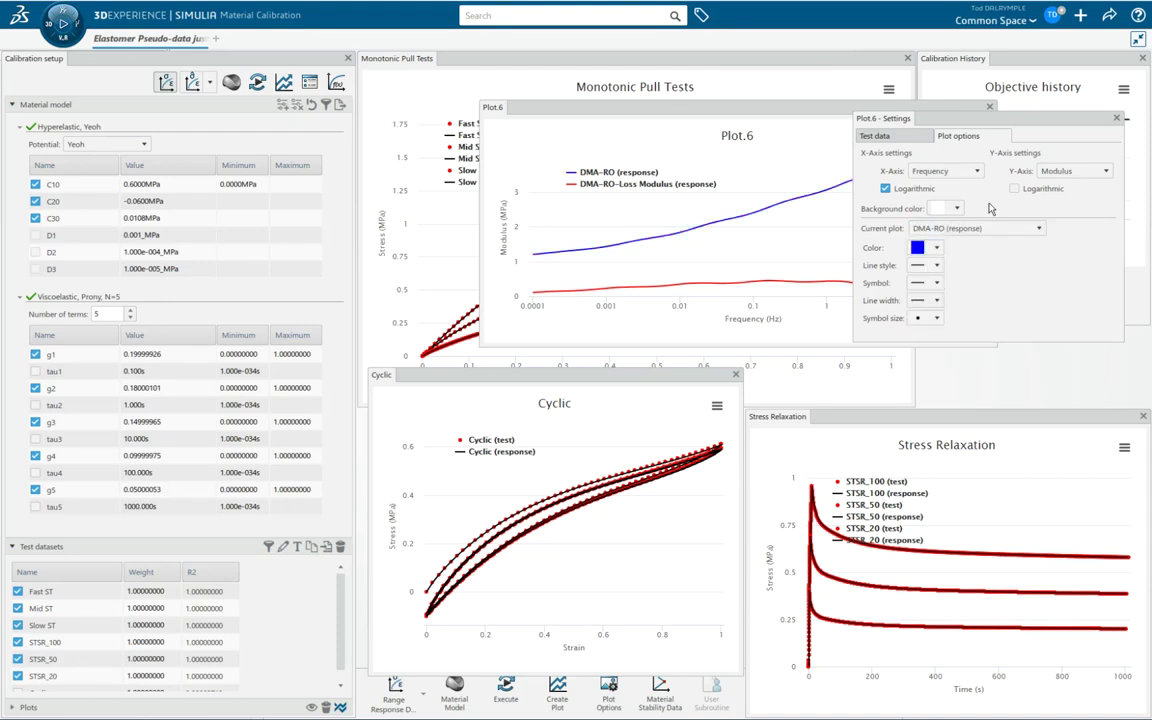
click(1117, 119)
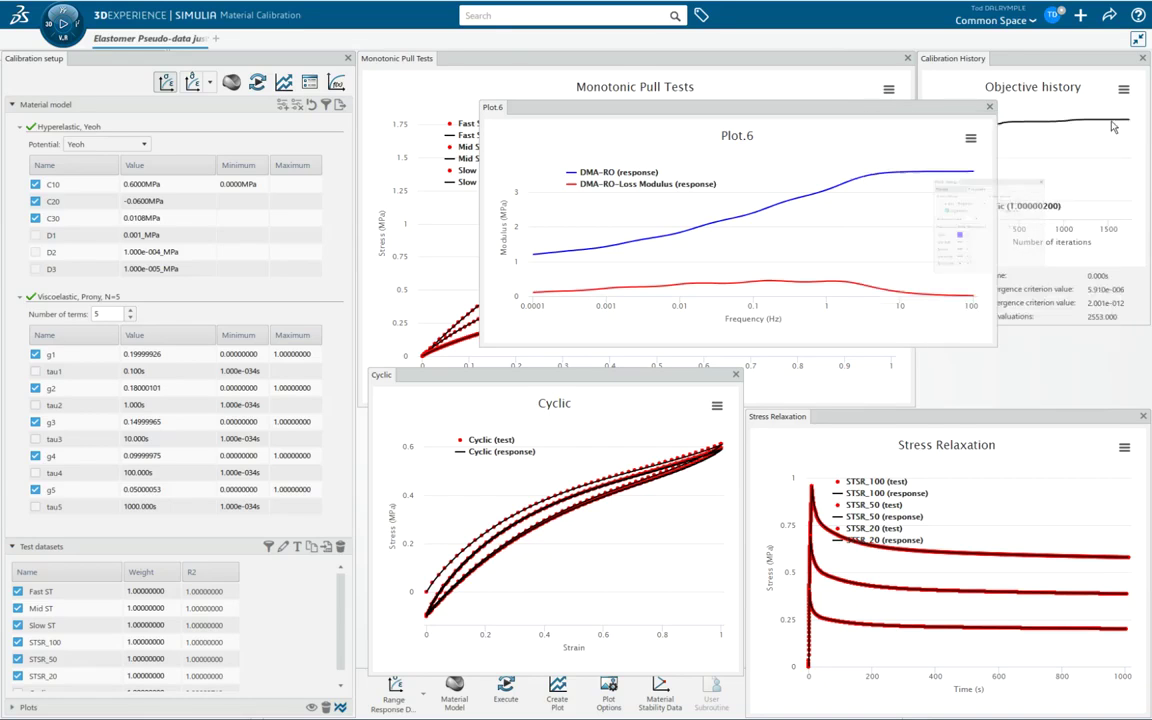